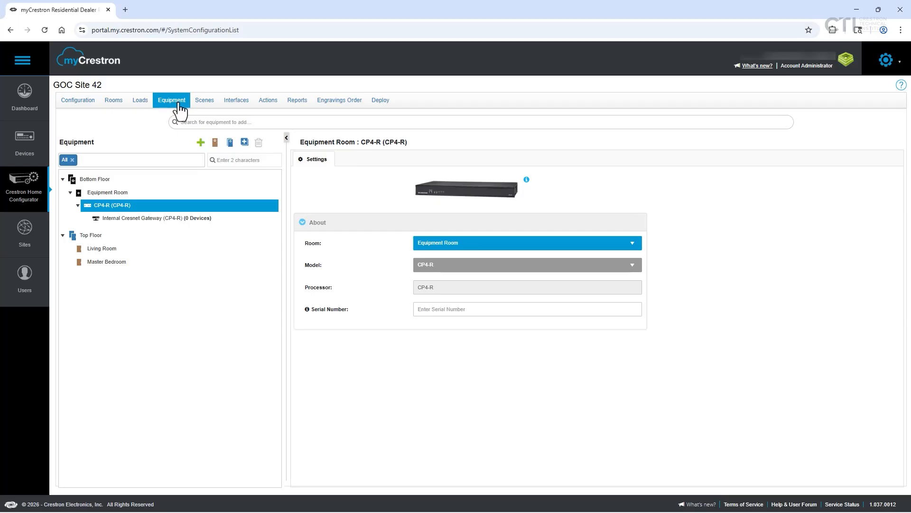
Examine the device types offered for a new device, closing the Add Device dialog without adding anything
left_click(201, 144)
left_click(496, 264)
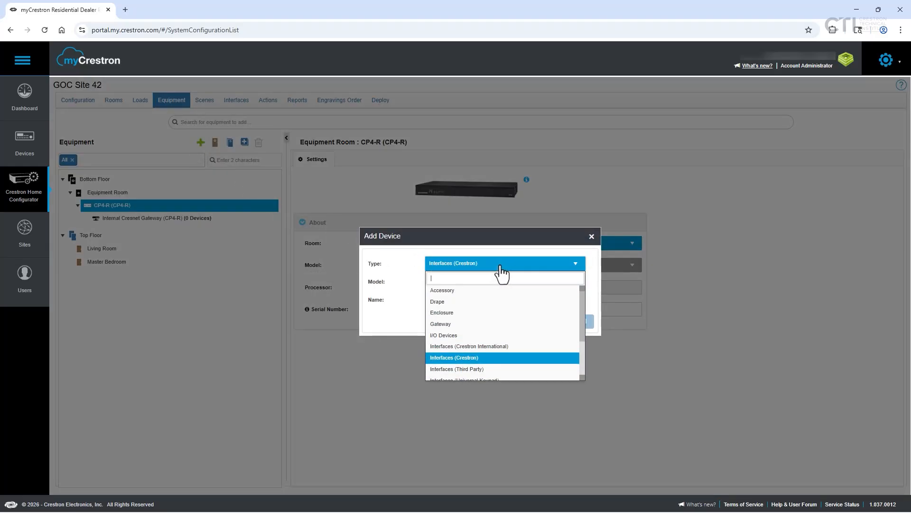
left_click_drag(584, 299, 585, 349)
left_click(620, 328)
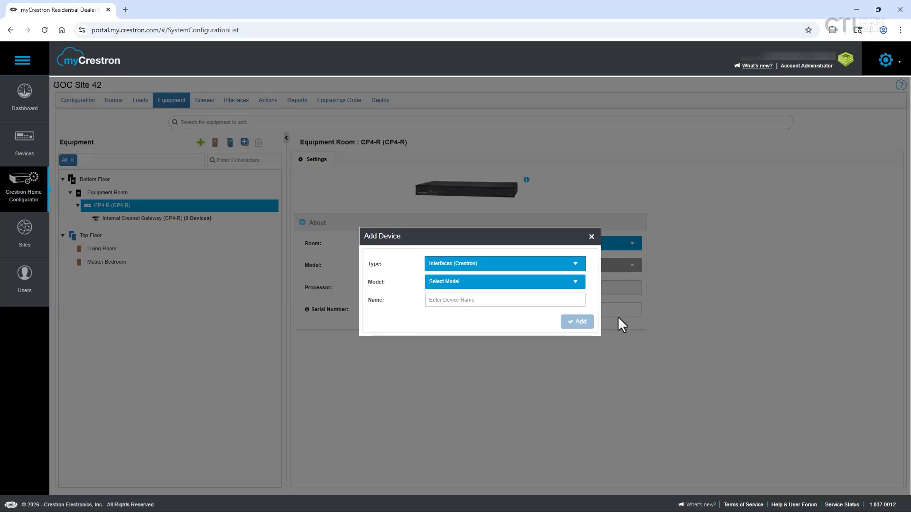
left_click(592, 236)
Search the equipment catalogue for "CEN" and clear the search
left_click(221, 121)
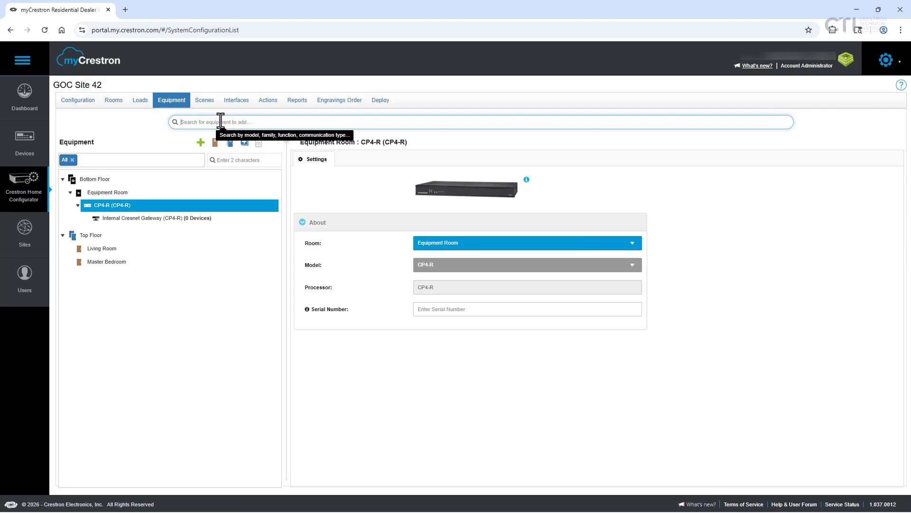
type("c")
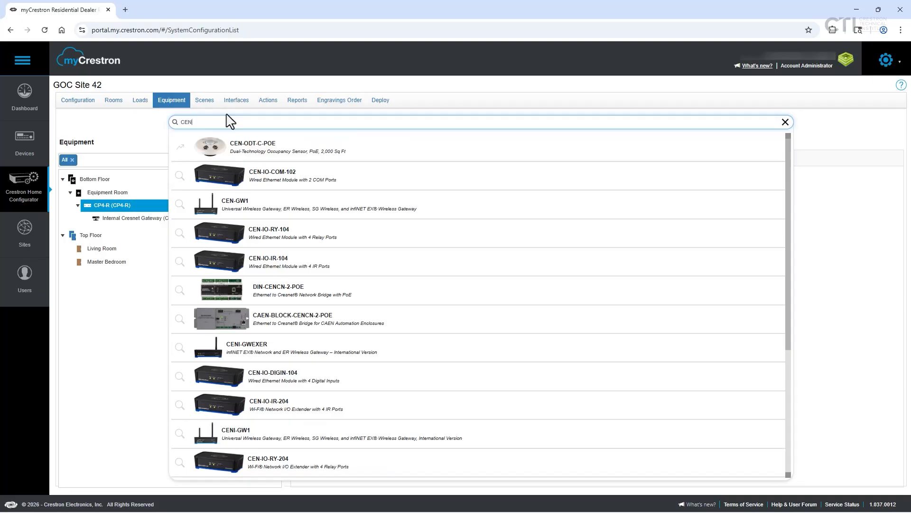
left_click(785, 122)
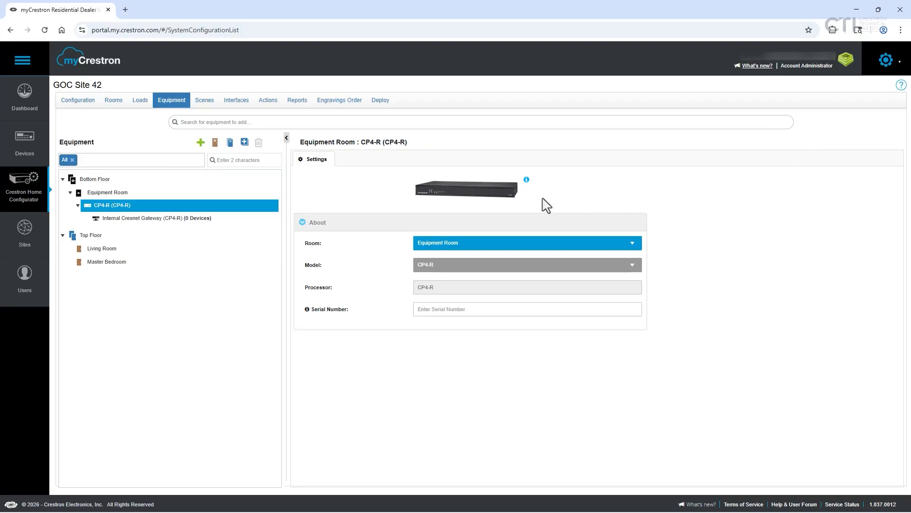
Add a Gateway device, model CENI-GWEXER, to the Equipment Room without a serial number and close the Add Device dialog
left_click(200, 141)
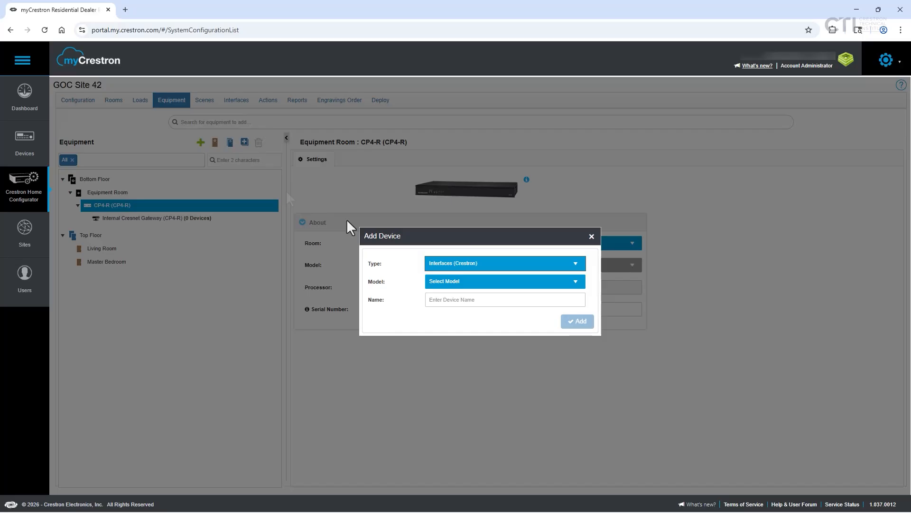
left_click(489, 265)
left_click(484, 323)
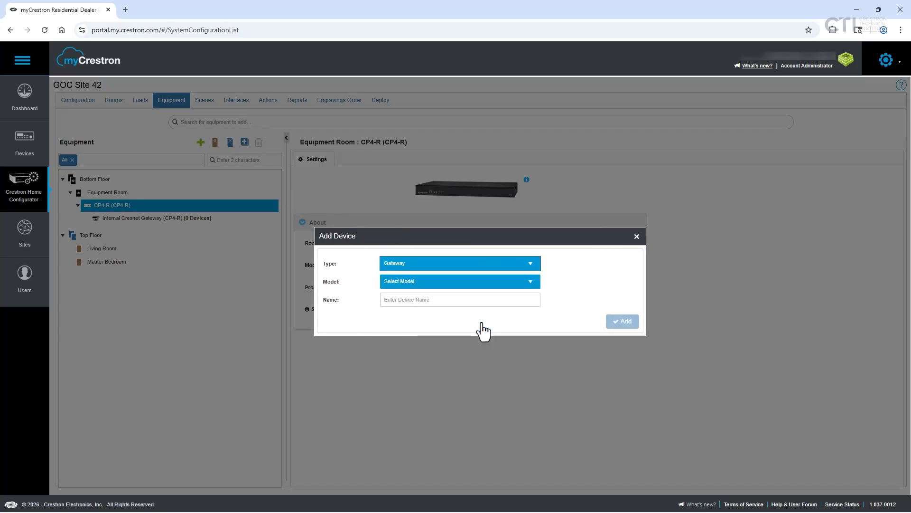
left_click(484, 282)
scroll(494, 326, "down", 1)
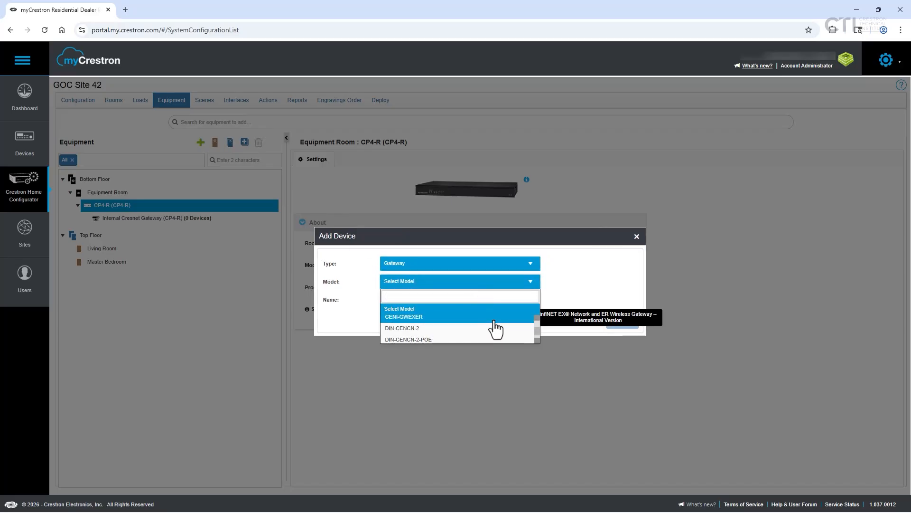
left_click(494, 325)
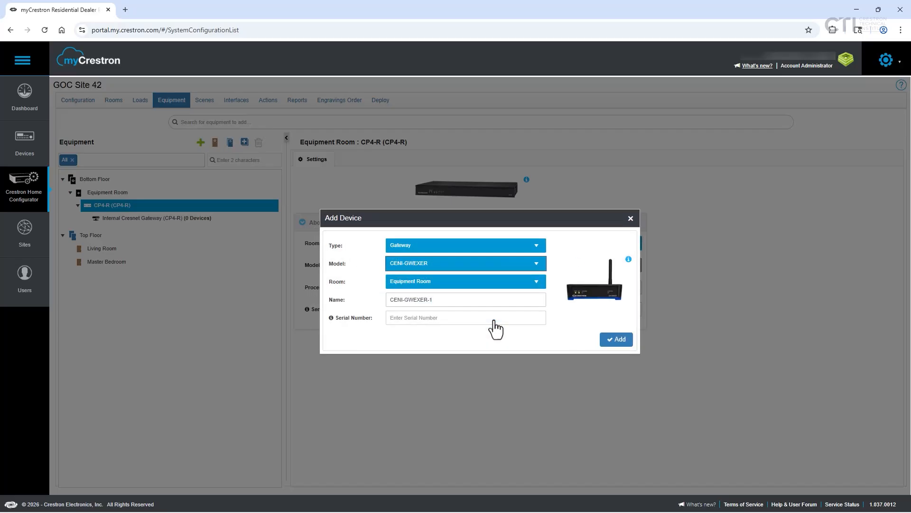
left_click(422, 315)
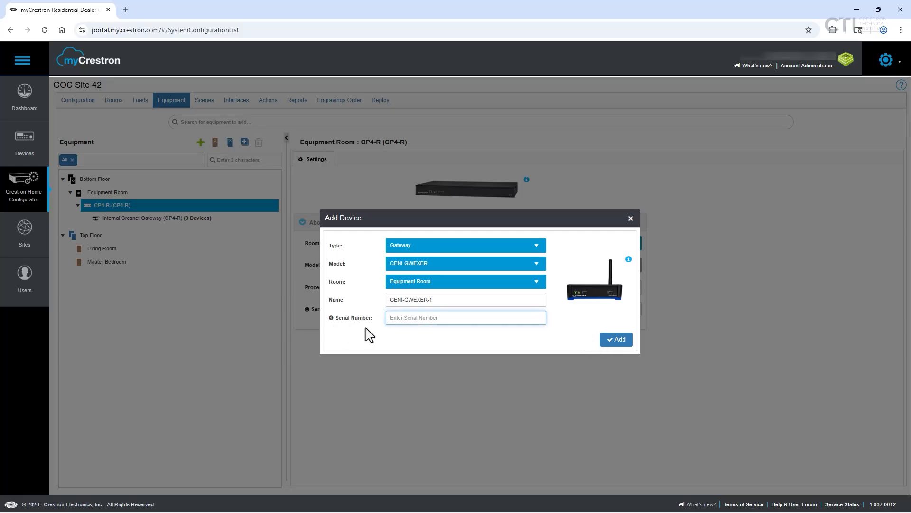
left_click(615, 340)
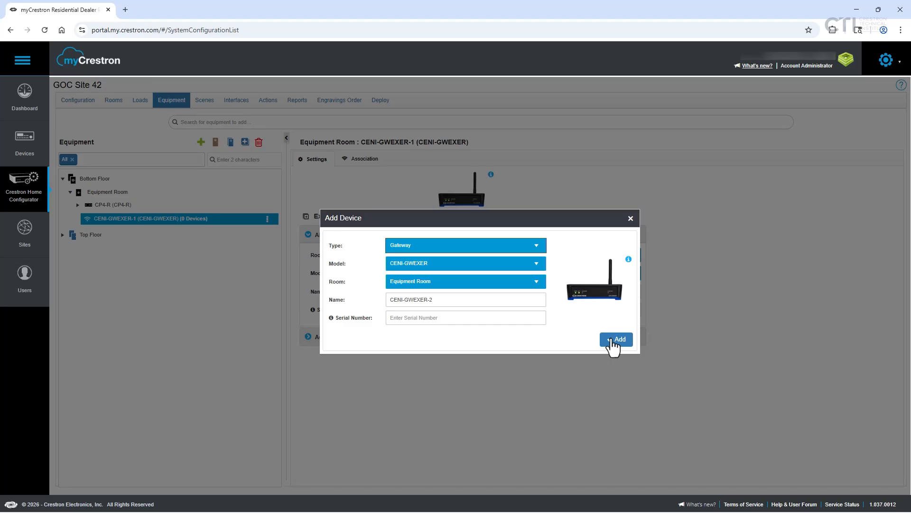
left_click(631, 219)
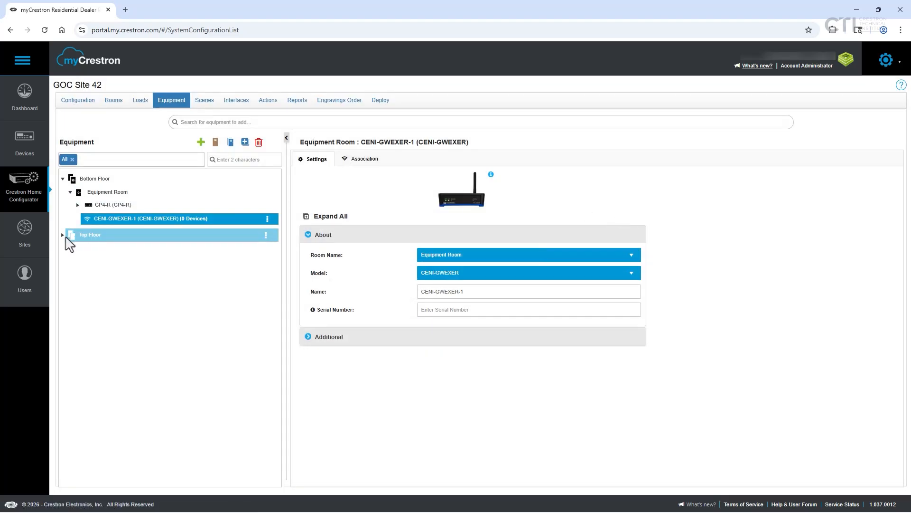
Expand the Top Floor's rooms and search the equipment catalogue for "glass"
left_click(64, 236)
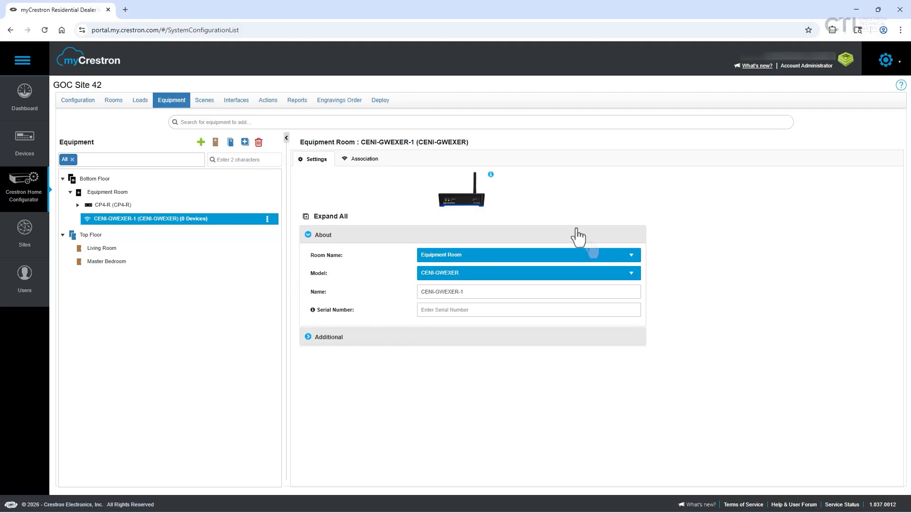
left_click(260, 119)
type("g")
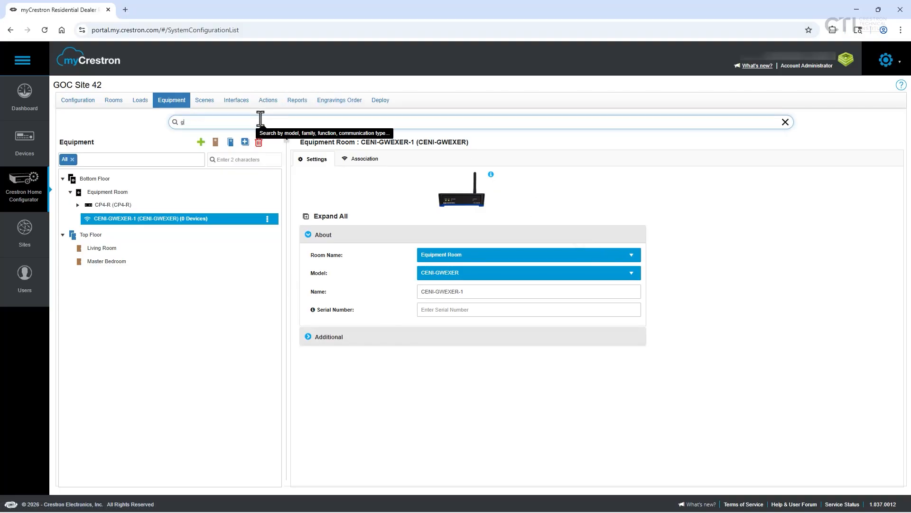
type("lass")
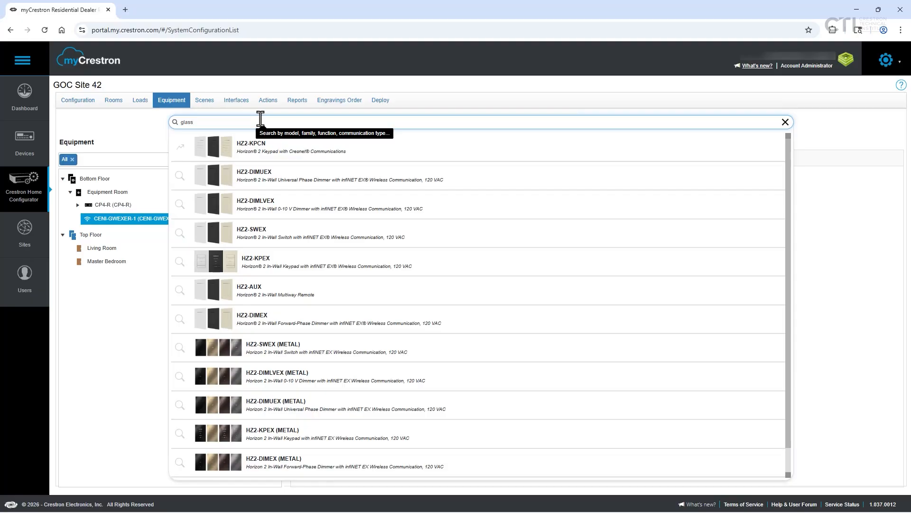
left_click(374, 175)
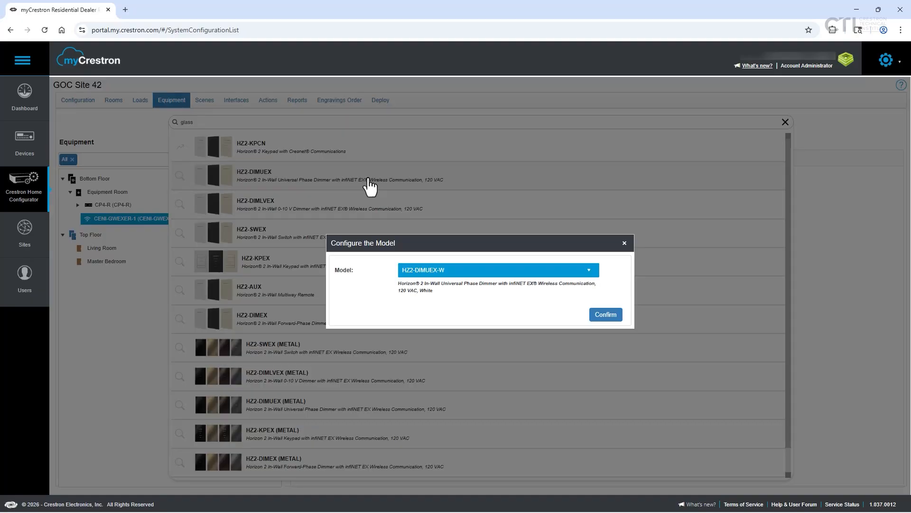
left_click(483, 272)
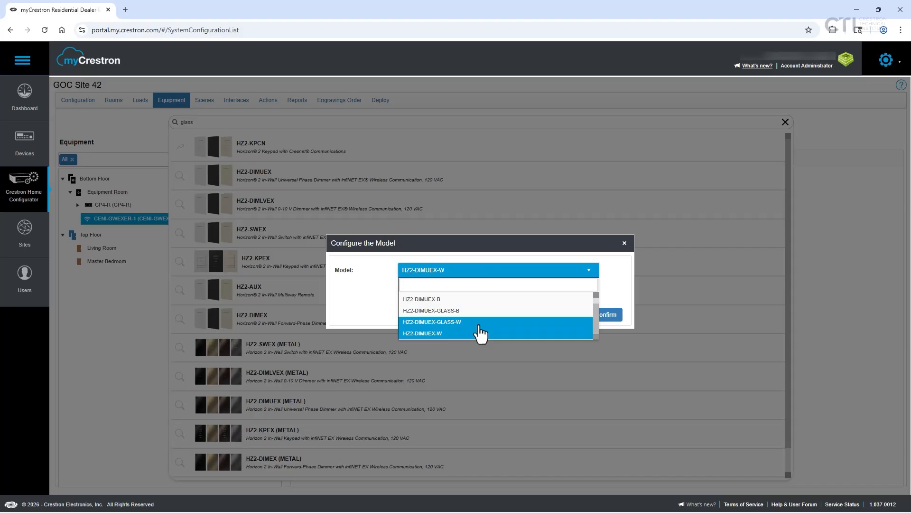
left_click(478, 325)
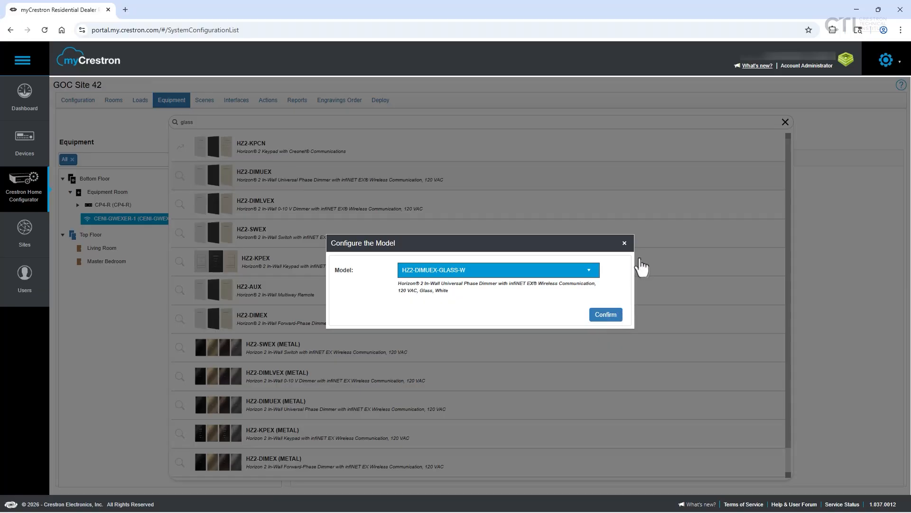
left_click(624, 243)
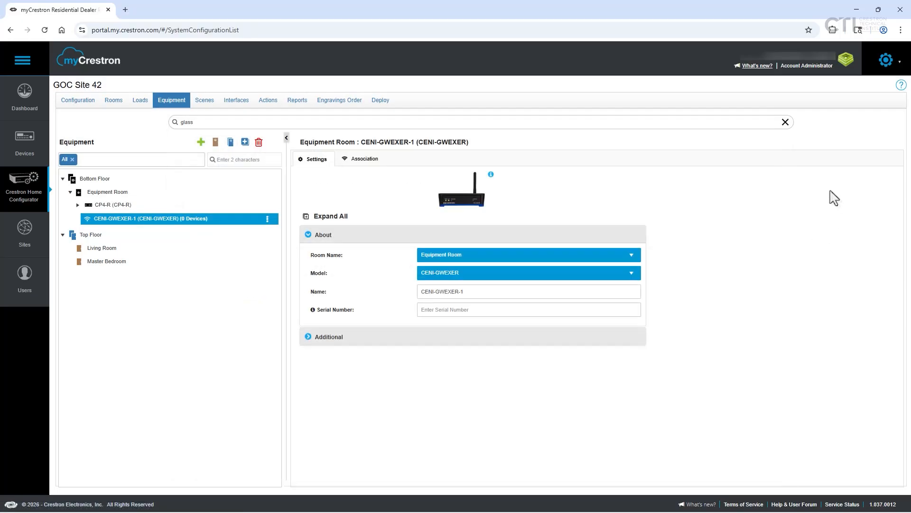
Add one HZ2-DIMUEX-GLASS-W dimmer each to the Living Room and Master Bedroom, assigned to the existing CENI-GWEXER-1 gateway
left_click(98, 250)
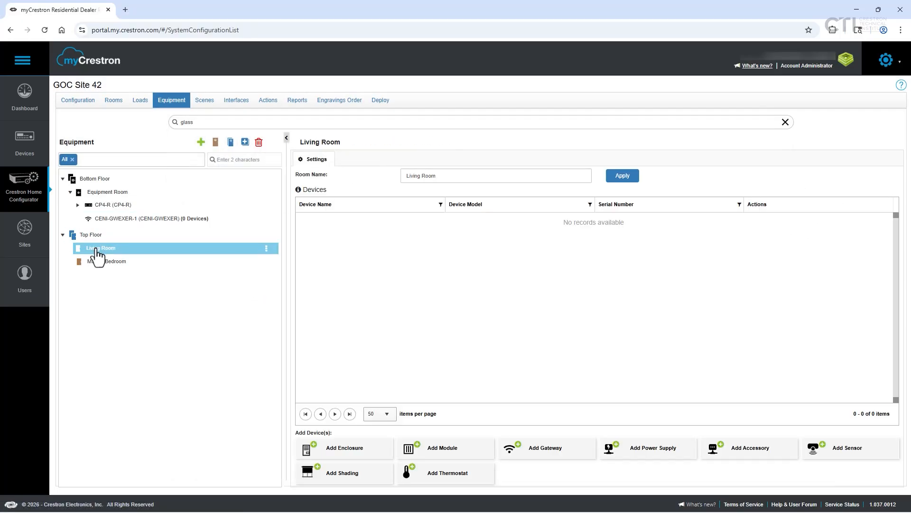
left_click(261, 122)
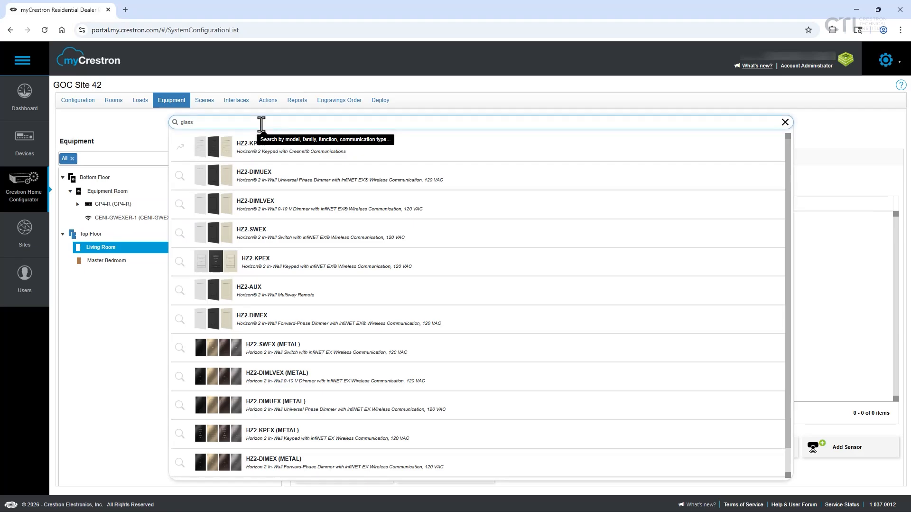
left_click(318, 190)
left_click(565, 272)
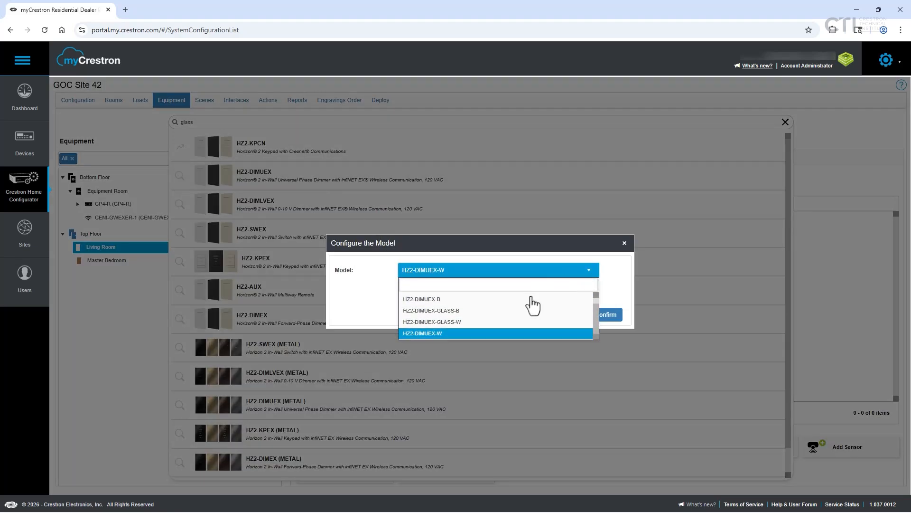
left_click(522, 322)
left_click(609, 315)
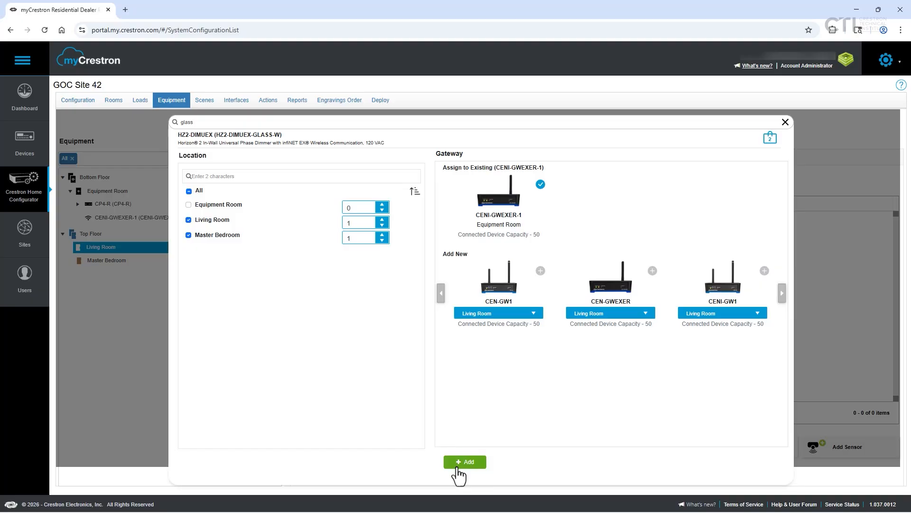
left_click(459, 468)
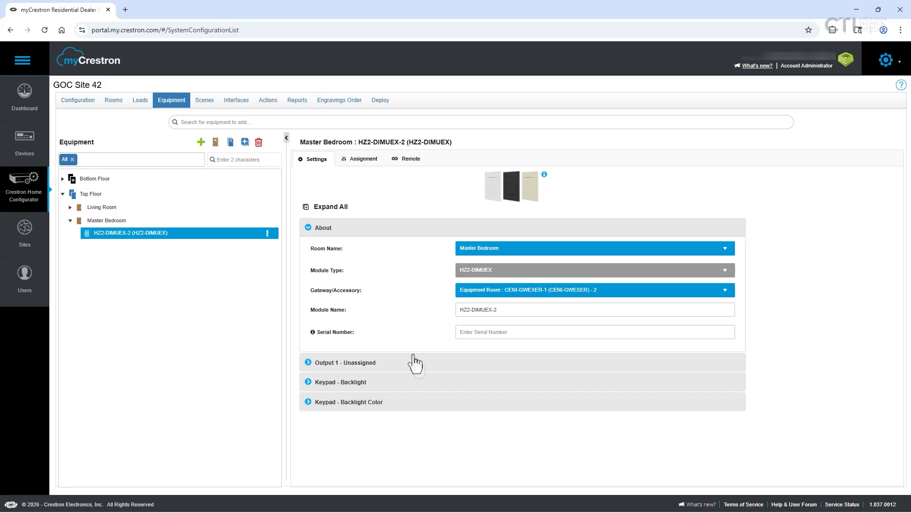
left_click(70, 207)
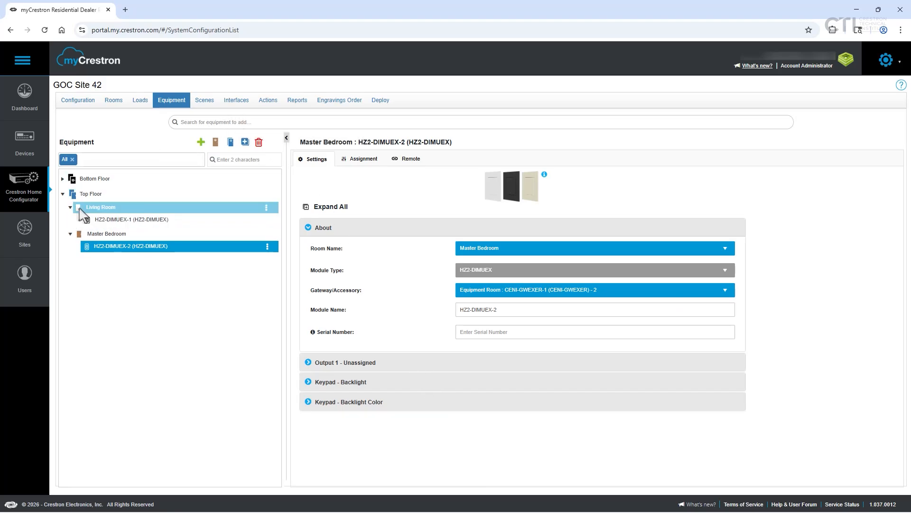
Search the equipment catalogue for "therm" and configure the HZ-THSTAT thermostat as model HZ-THSTAT-W
left_click(297, 119)
type("therm")
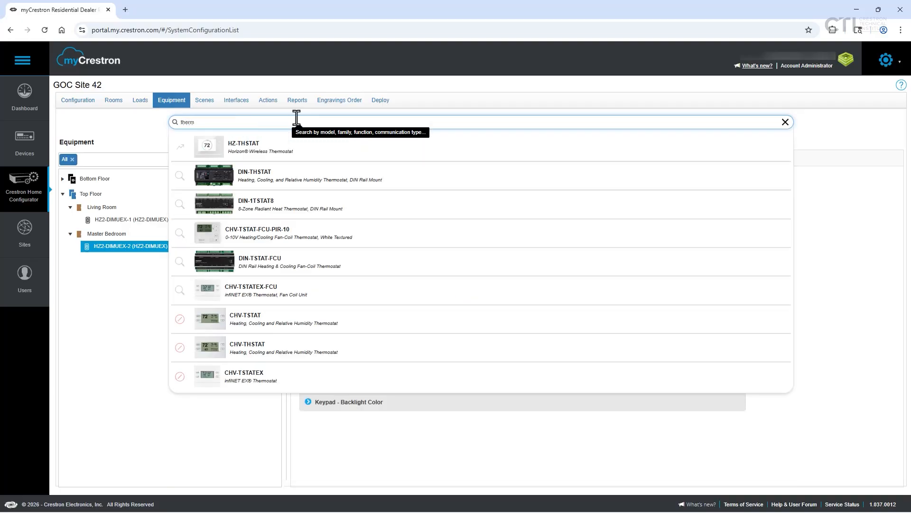
left_click(301, 151)
left_click(525, 276)
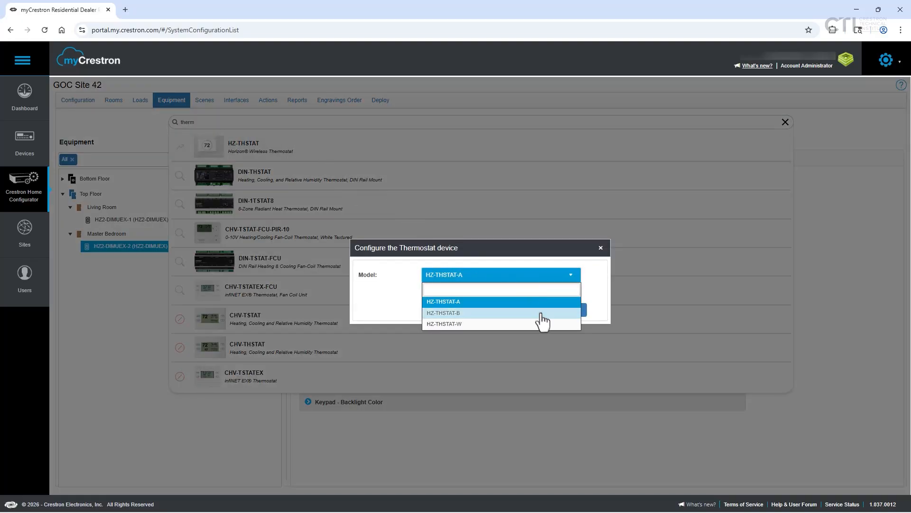
left_click(536, 313)
left_click(532, 275)
left_click(521, 324)
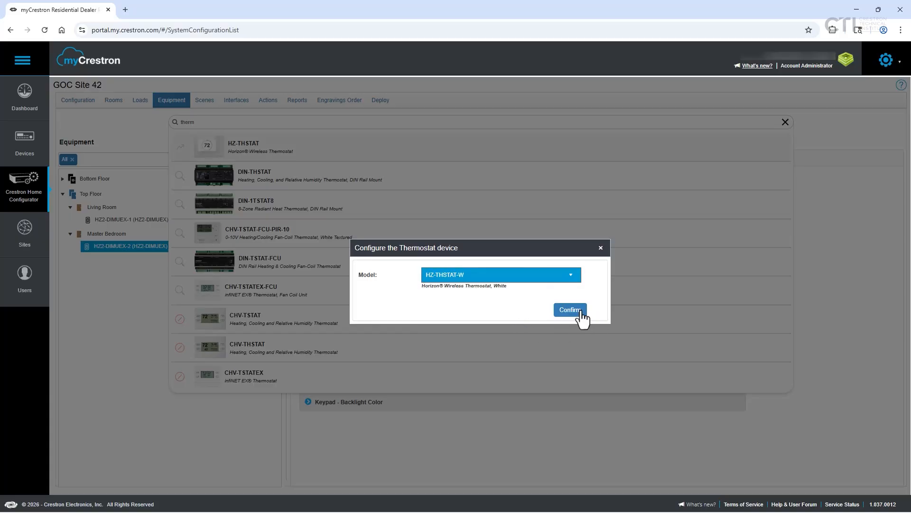
left_click(578, 311)
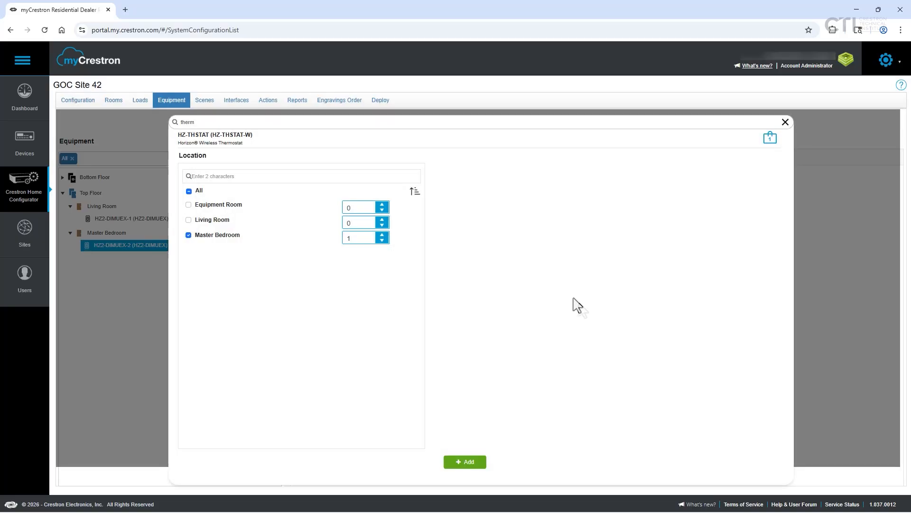
Add the thermostat to the Equipment Room and Living Room as well as the Master Bedroom, and expand the Master Bedroom's devices
left_click(188, 204)
left_click(188, 219)
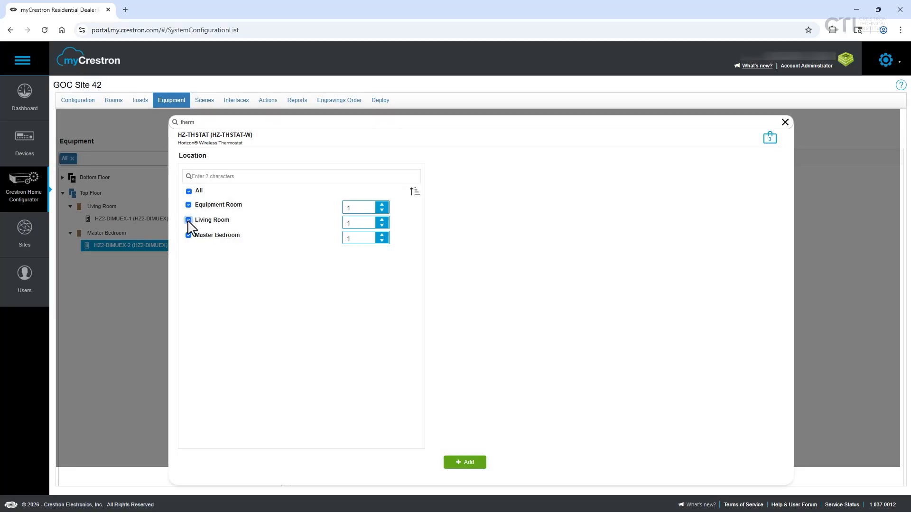
left_click(466, 464)
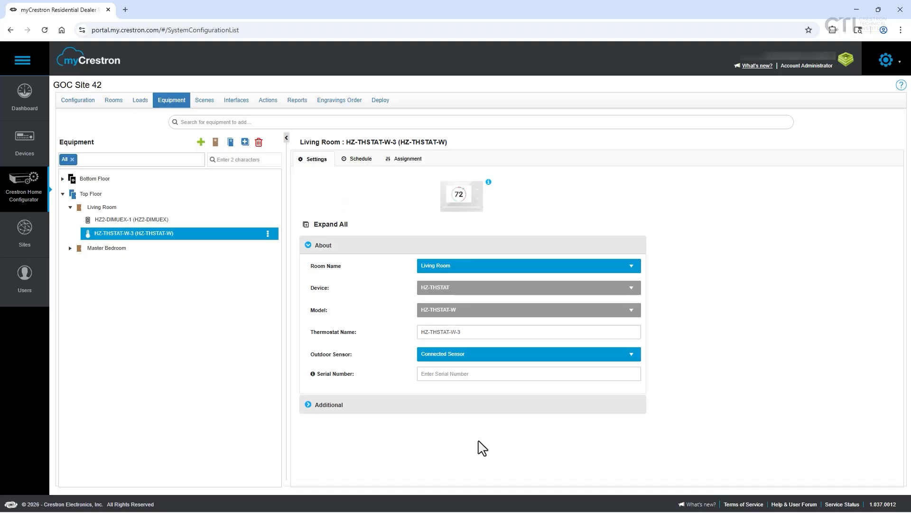
left_click(71, 249)
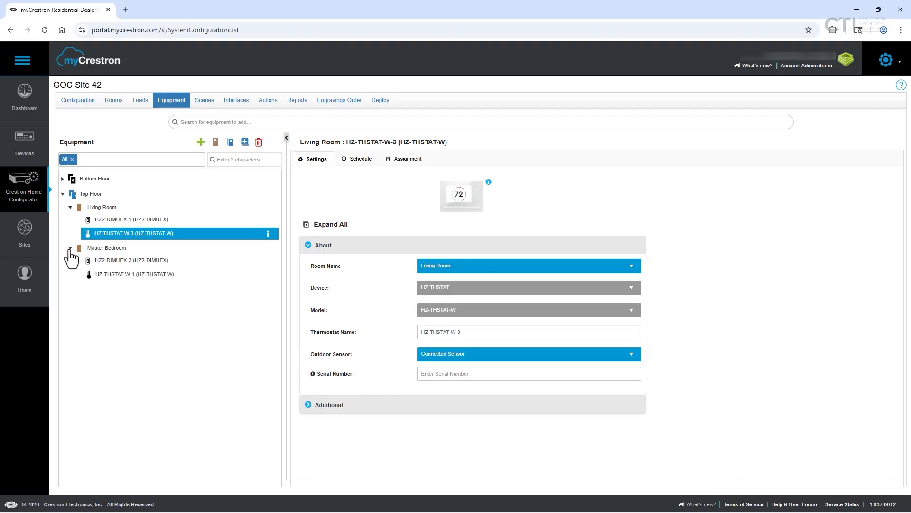
Search the equipment catalogue for "shade" and configure the CSM-QMTDC-163-1-EX shade motor with the CSA-PWS40 local power supply
left_click(241, 122)
type("sh")
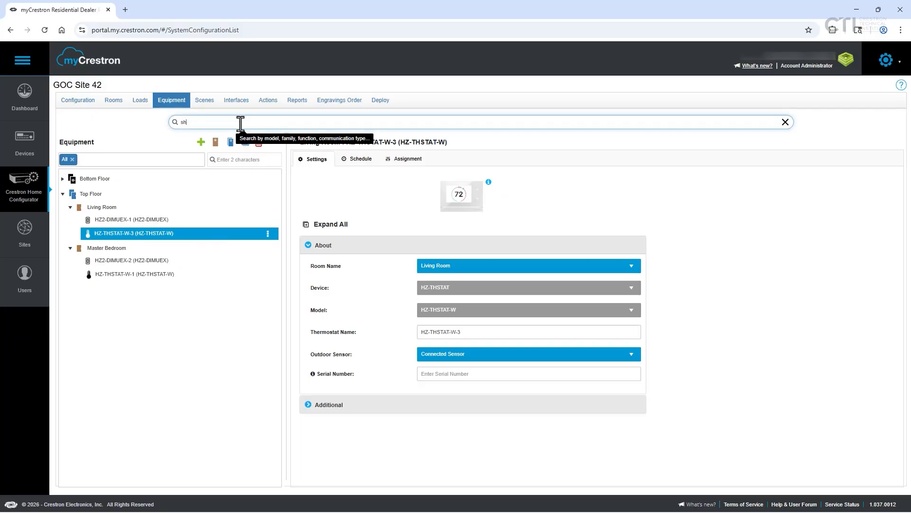
type("ade")
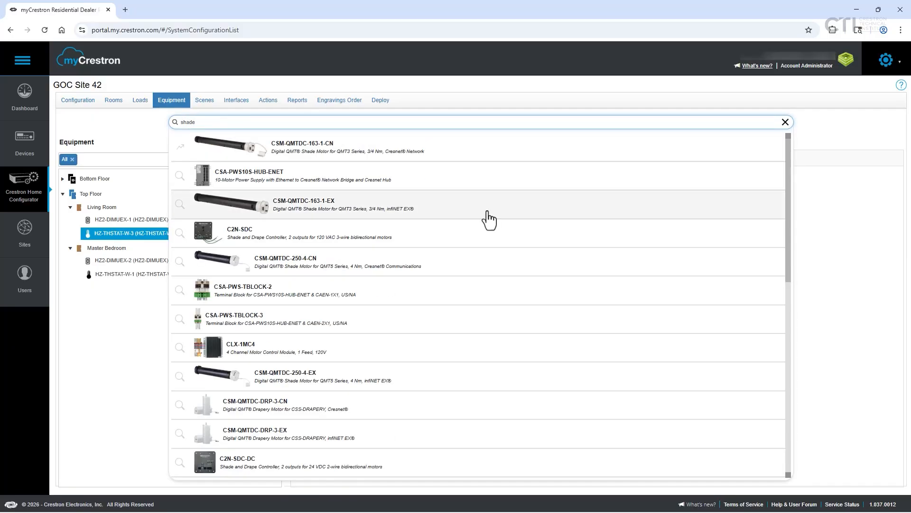
left_click(489, 219)
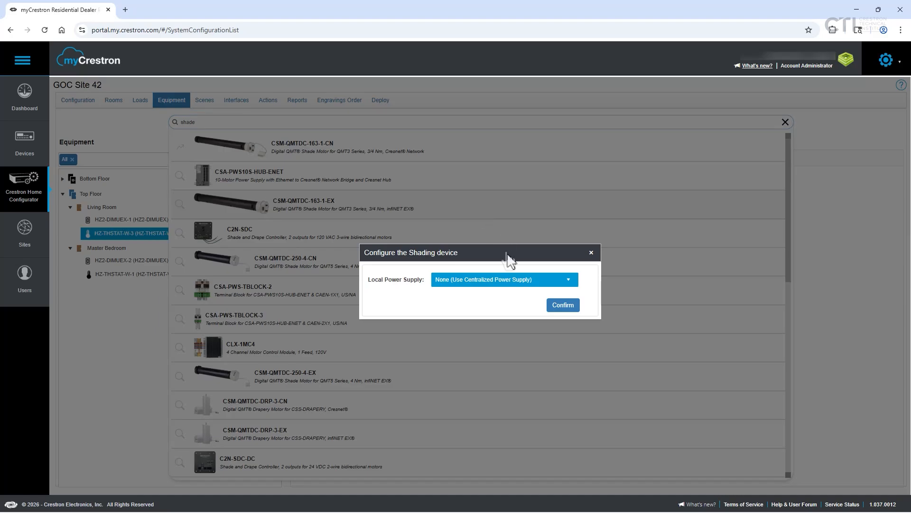
left_click(515, 282)
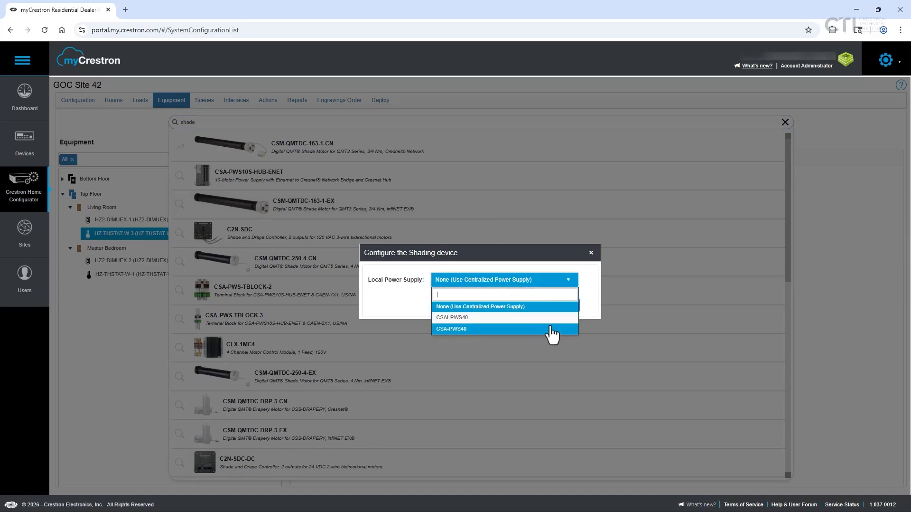
left_click(559, 329)
left_click(566, 304)
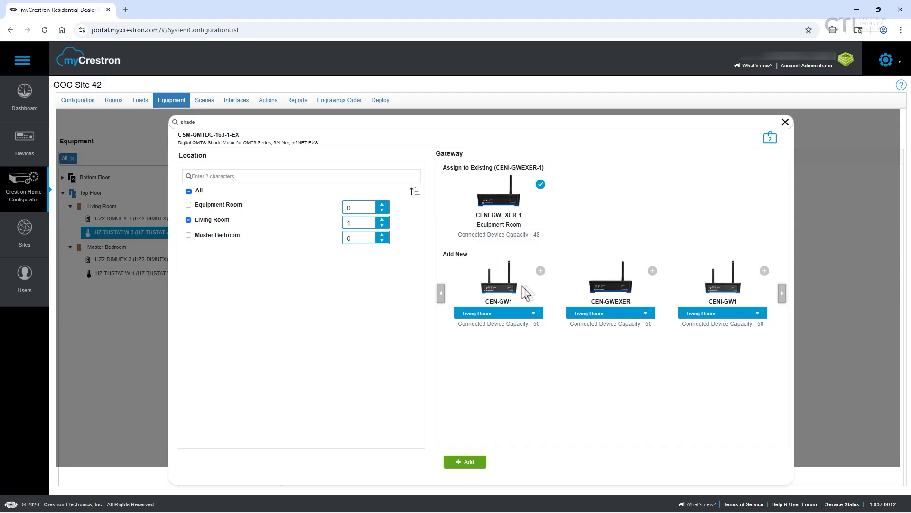
Add one shade motor each to the Living Room and Master Bedroom on the existing CENI-GWEXER-1 gateway, and expand the Living Room's devices
left_click(188, 235)
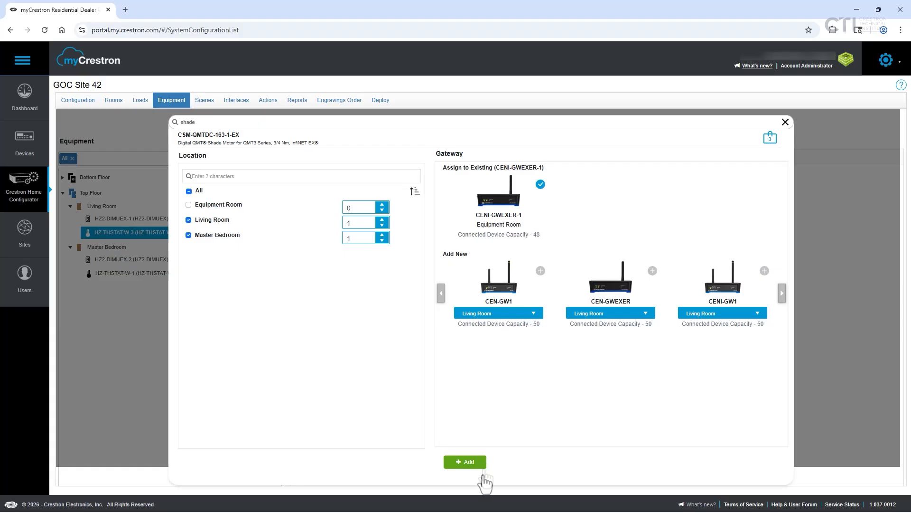
left_click(471, 466)
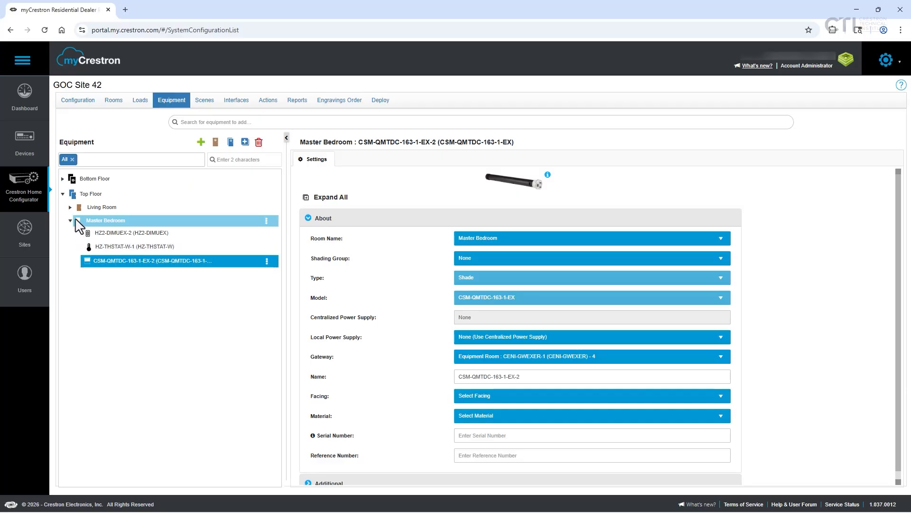
left_click(71, 212)
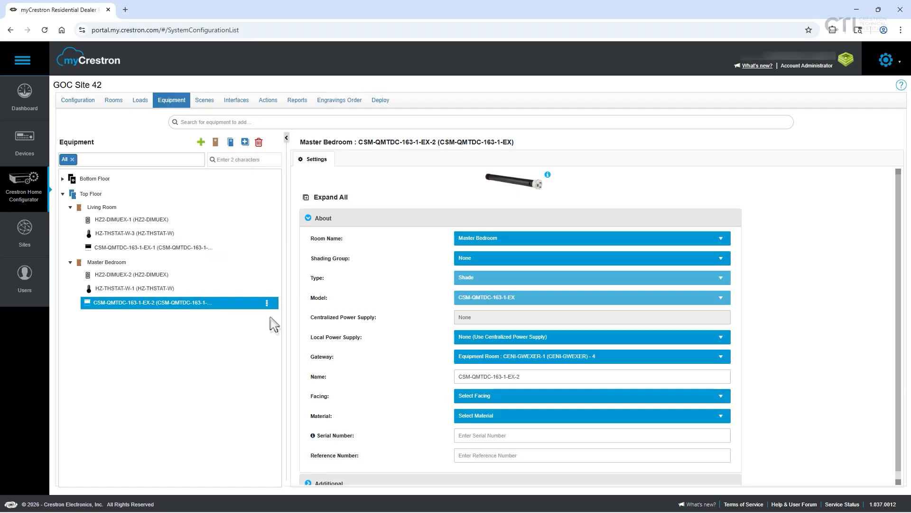
Search the equipment catalogue for "keyp" and configure the HZ2-KPCN keypad as model HZ2-KPCN-GLASS-W
left_click(241, 121)
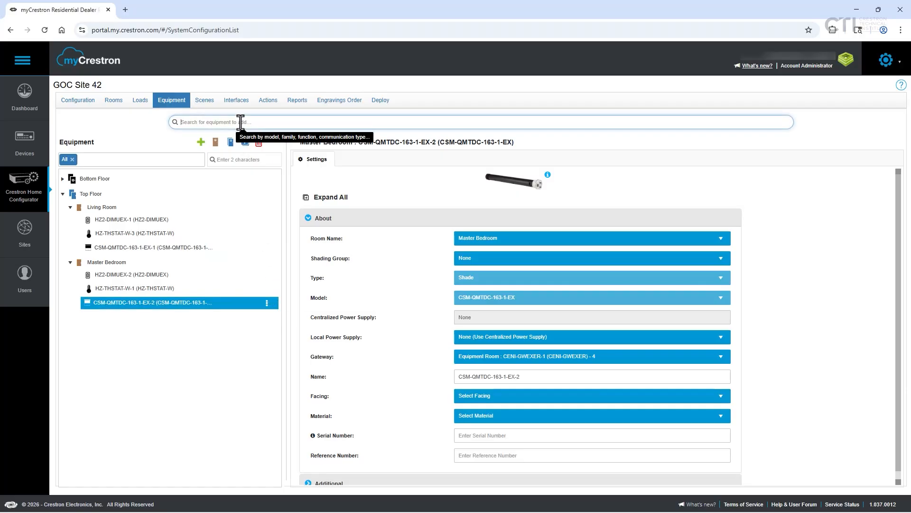
type("keyp")
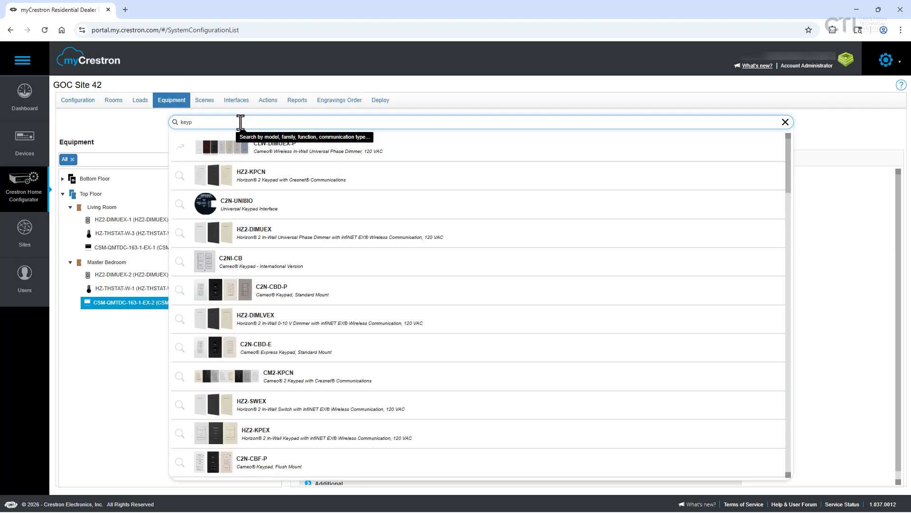
left_click(269, 186)
left_click(475, 275)
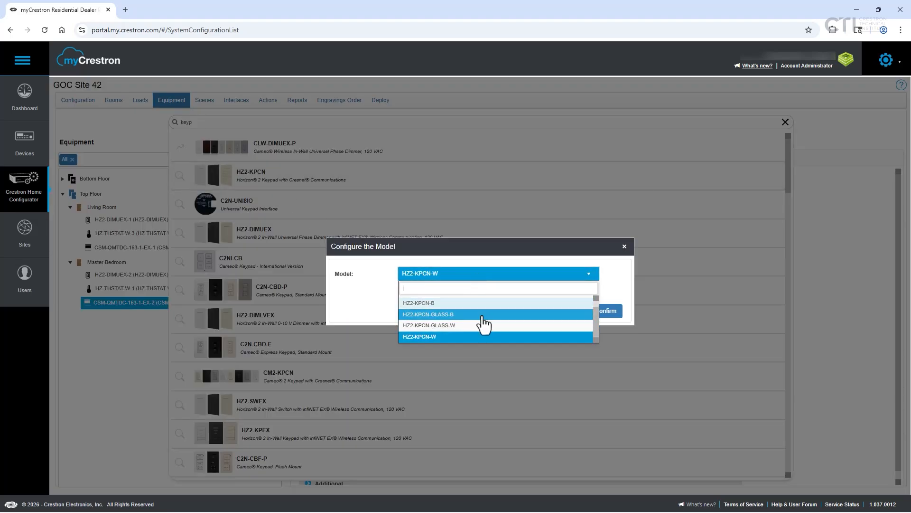
left_click(478, 314)
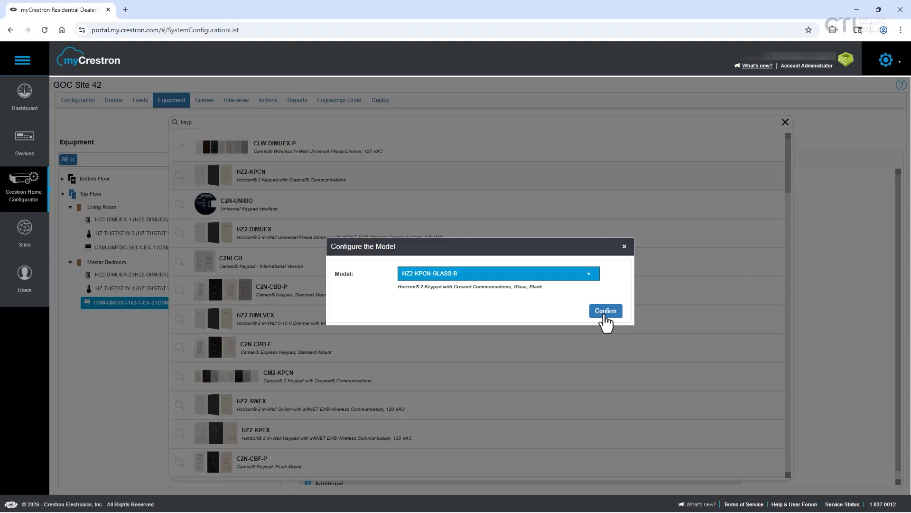
left_click(574, 275)
left_click(519, 338)
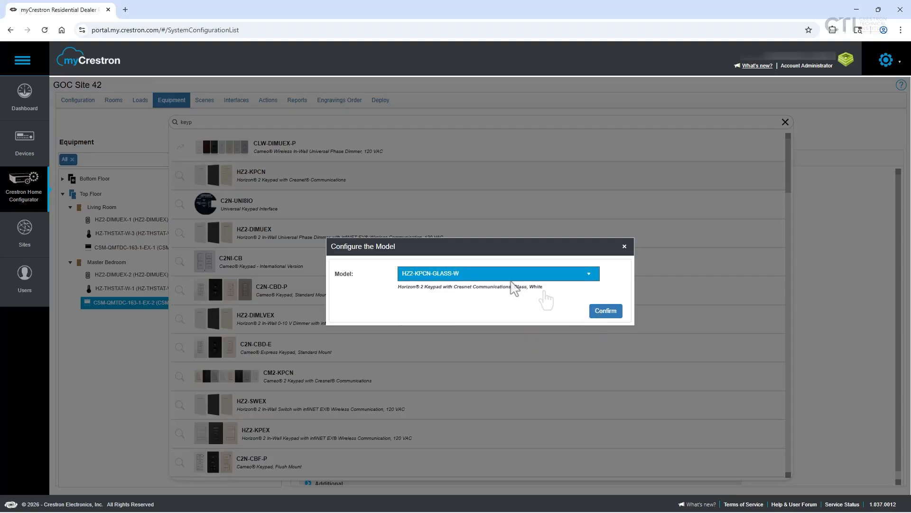
left_click(606, 313)
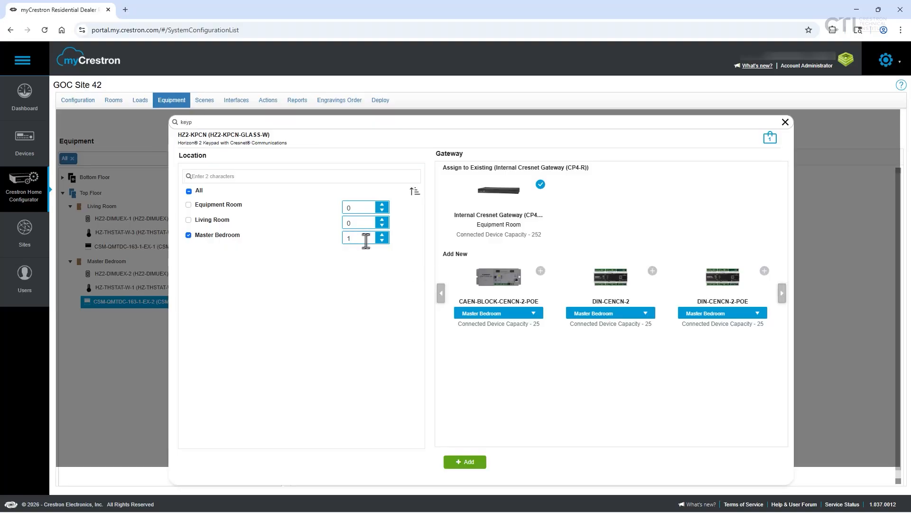
Add one keypad each to the Equipment Room and Master Bedroom on the existing Internal Cresnet Gateway, and expand the Top Floor
left_click(188, 205)
left_click(467, 467)
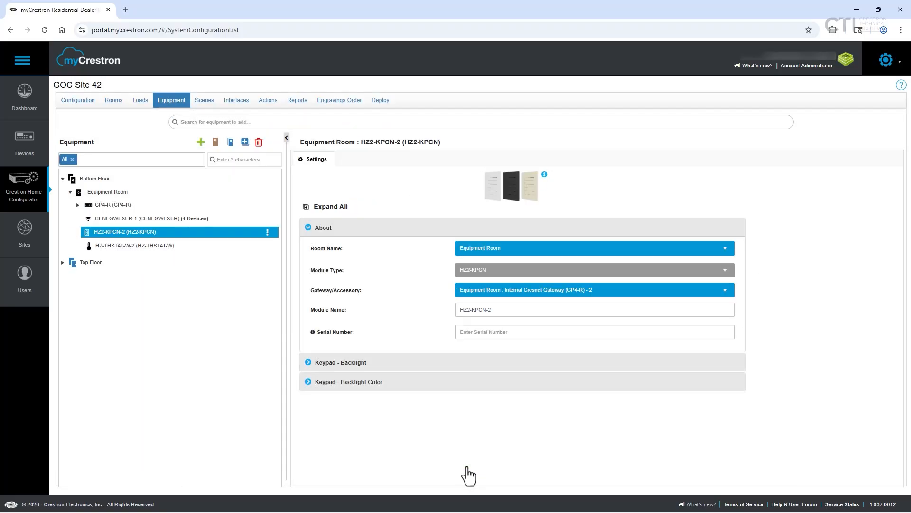
left_click(62, 262)
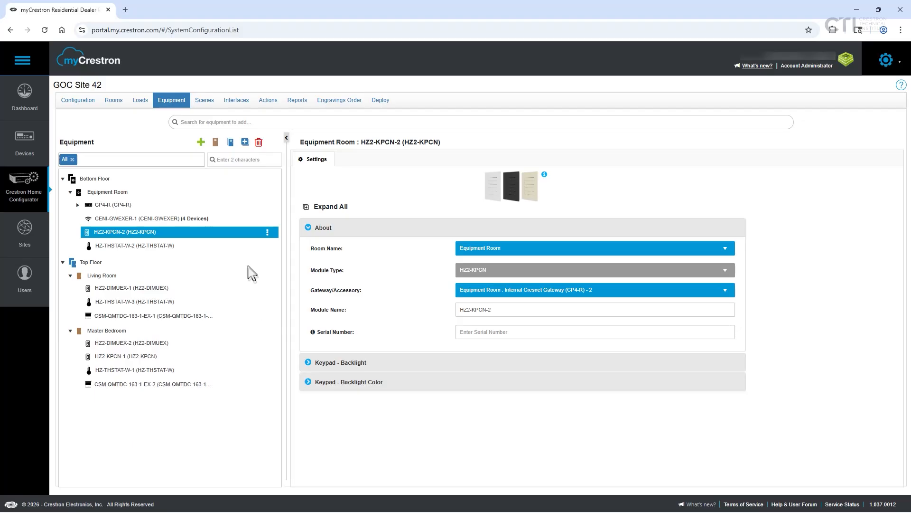
Set the model of the Equipment Room's CENI-GWEXER-1 gateway to CEN-GWEXER and expand its additional settings
left_click(157, 220)
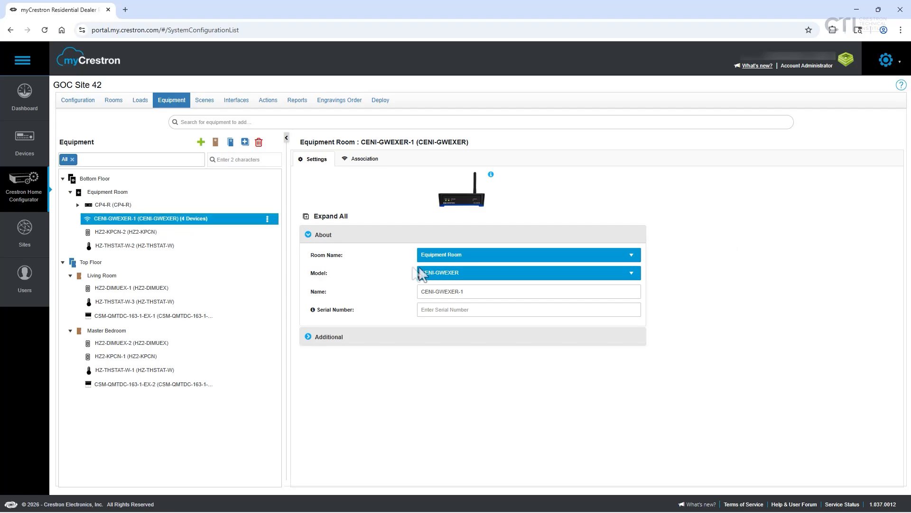
left_click(475, 275)
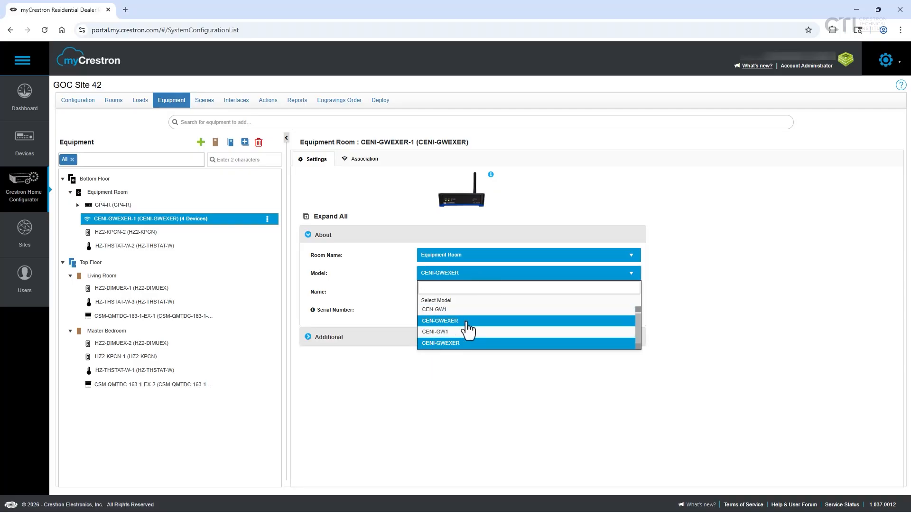
left_click(469, 321)
left_click(470, 292)
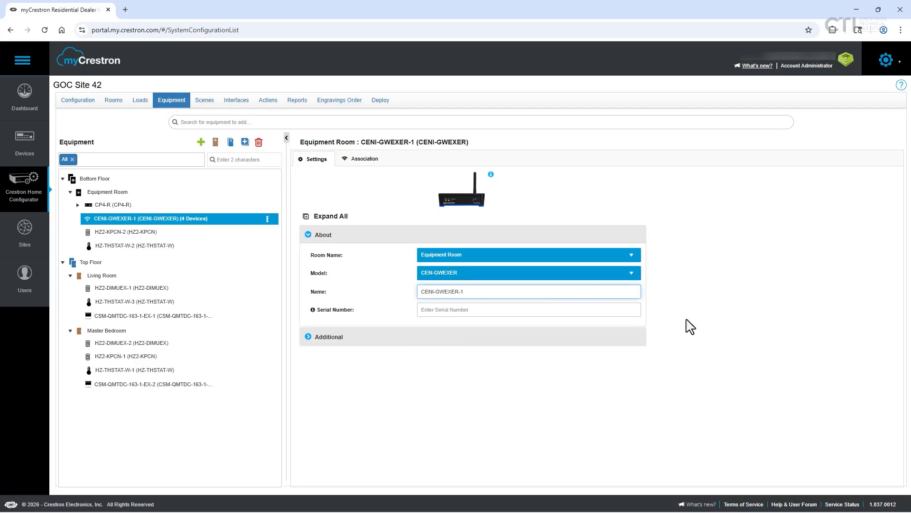
left_click(330, 337)
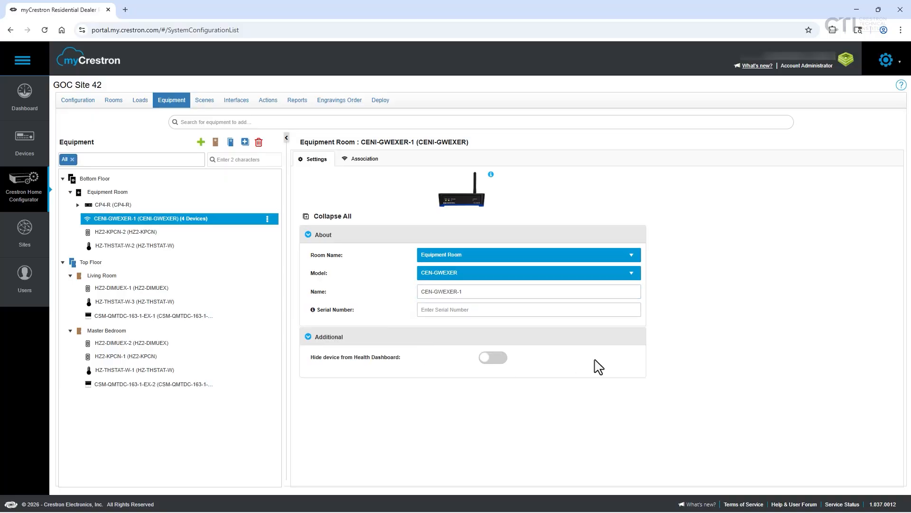
Reopen the Equipment Room gateway from the device tree, review its associated devices and return to its settings
left_click(164, 231)
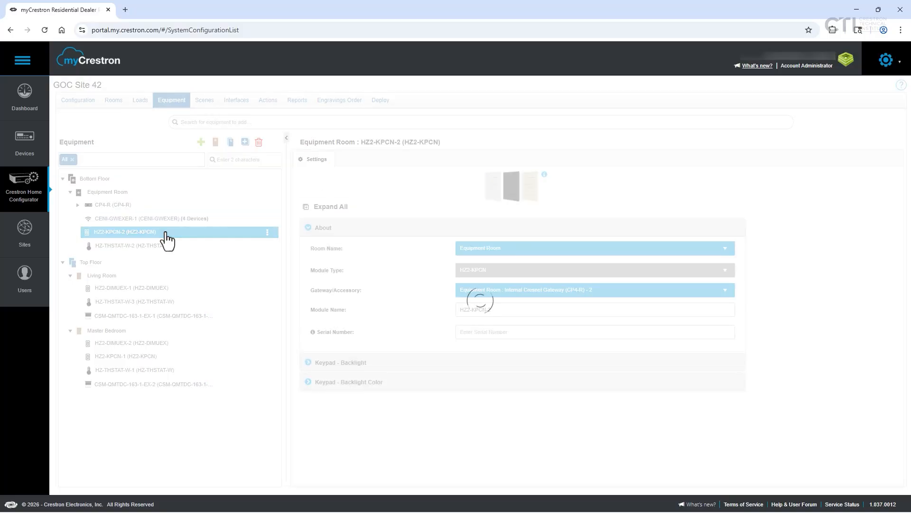
left_click(152, 220)
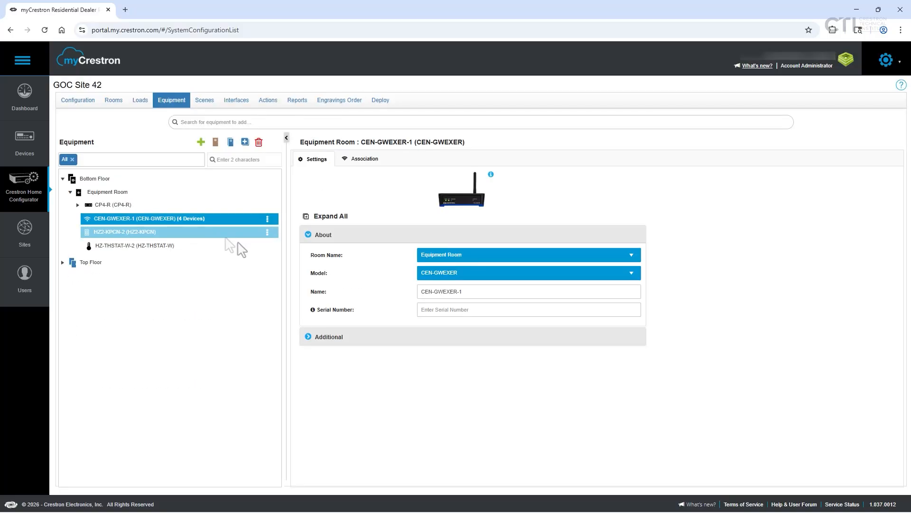
left_click(365, 158)
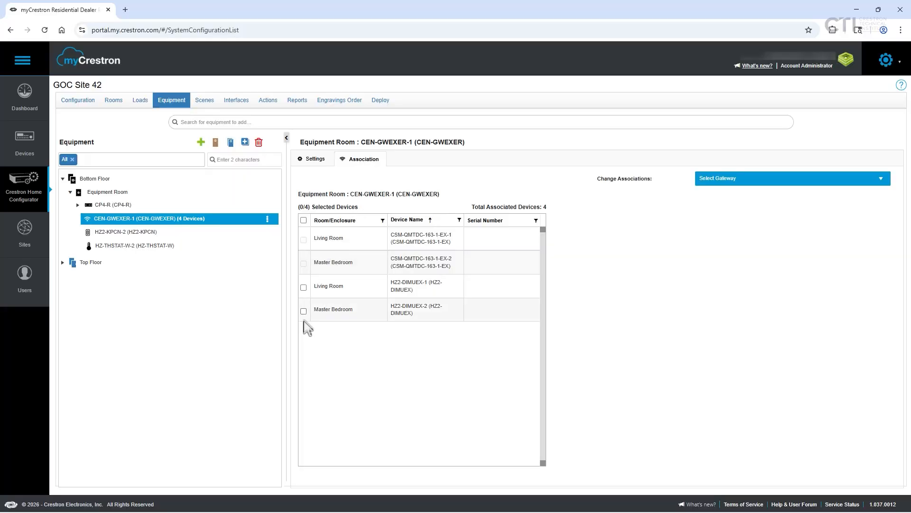
left_click(313, 162)
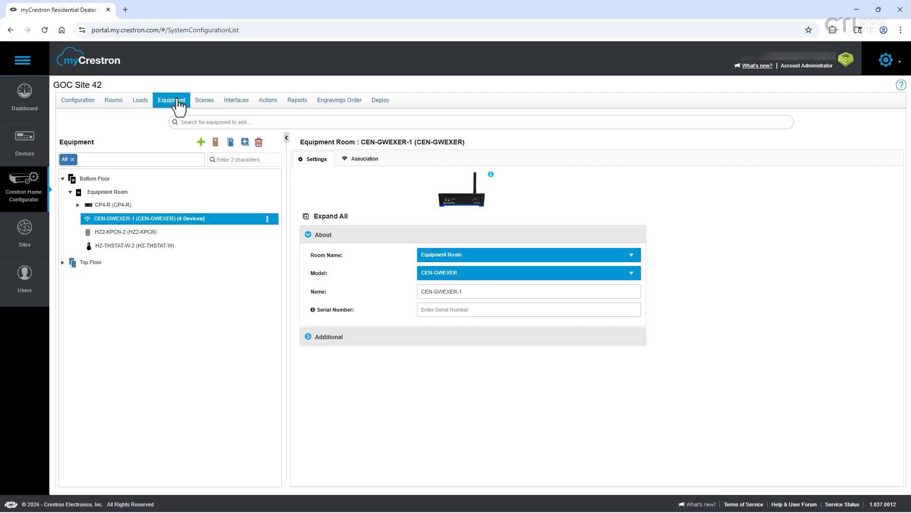
Rename the Equipment Room's HZ2-KPCN-2 keypad as "Equipment Room KP" and review its backlight and backlight color settings
left_click(118, 232)
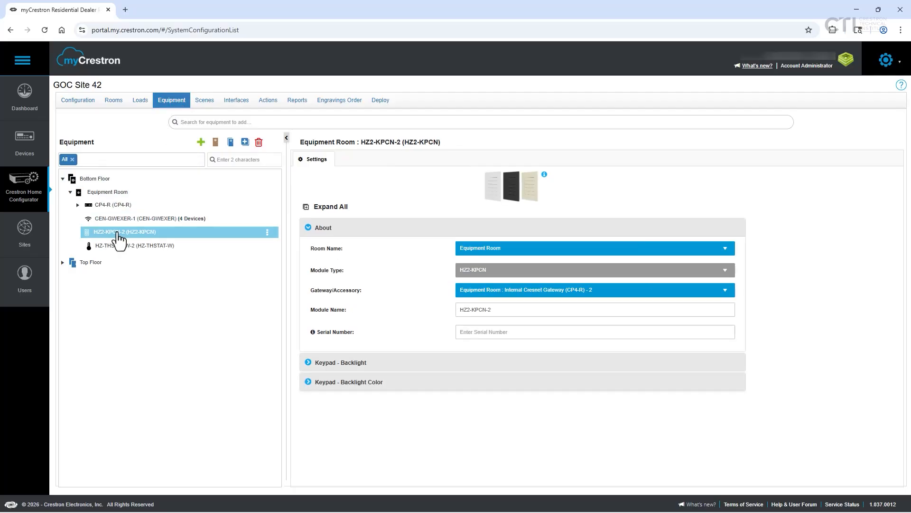
left_click_drag(494, 309, 451, 309)
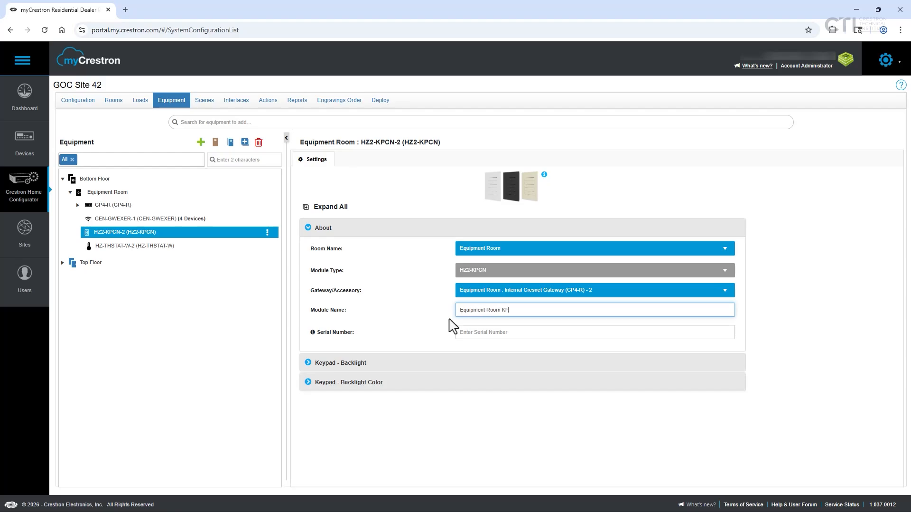
left_click(309, 382)
left_click(309, 316)
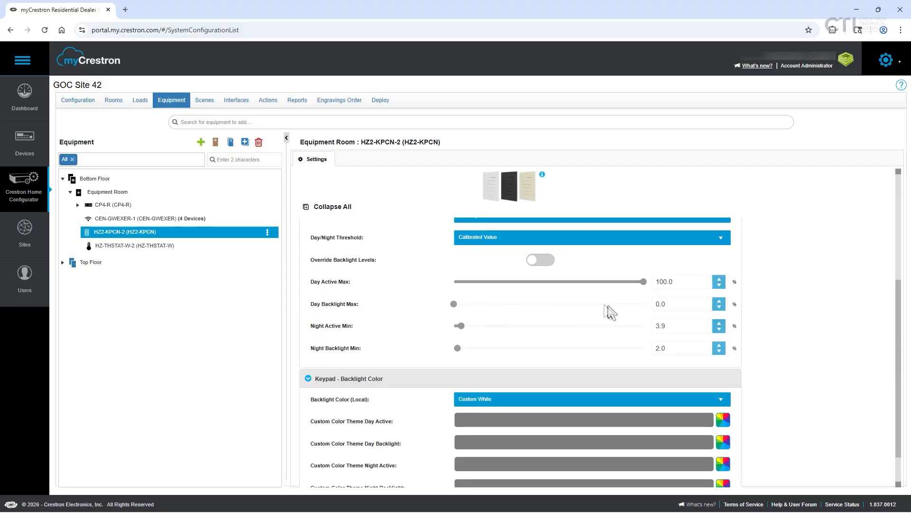
scroll(610, 311, "down", 1)
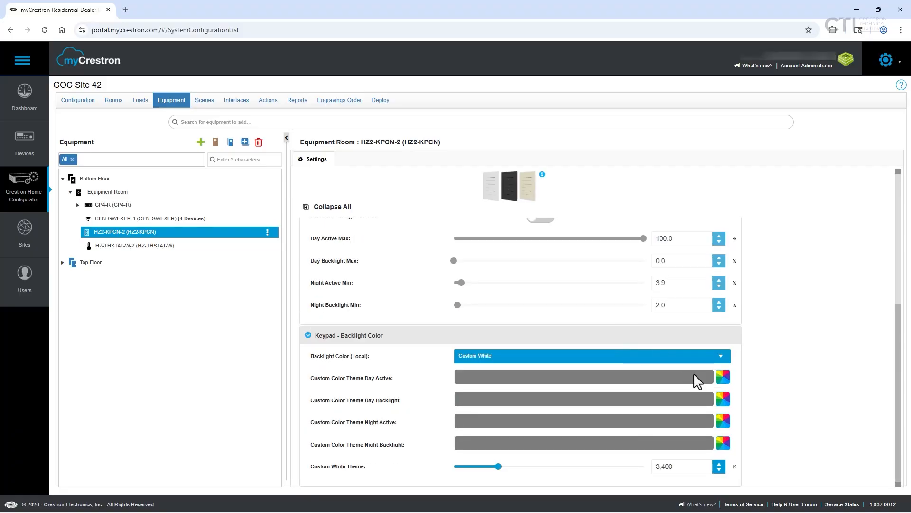
scroll(707, 437, "up", 5)
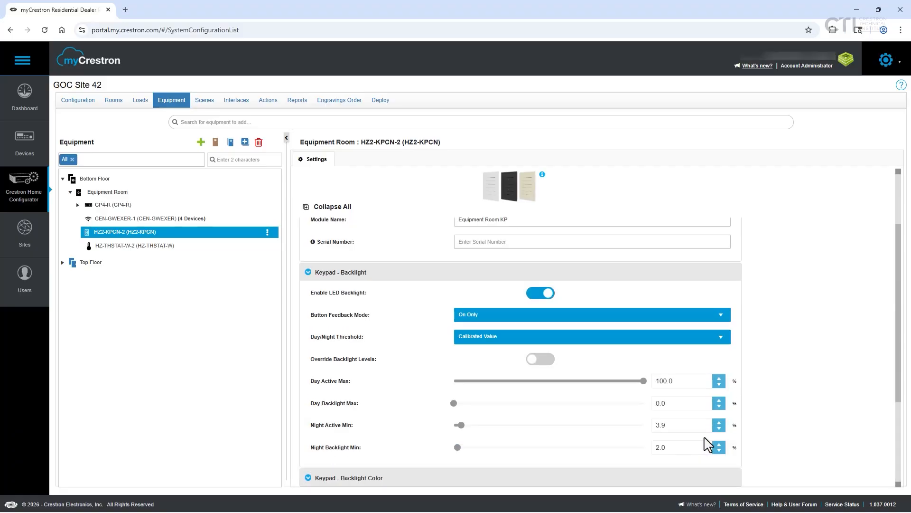
Expand the Living Room and Master Bedroom devices on the Top Floor and open the Living Room thermostat's settings
left_click(63, 262)
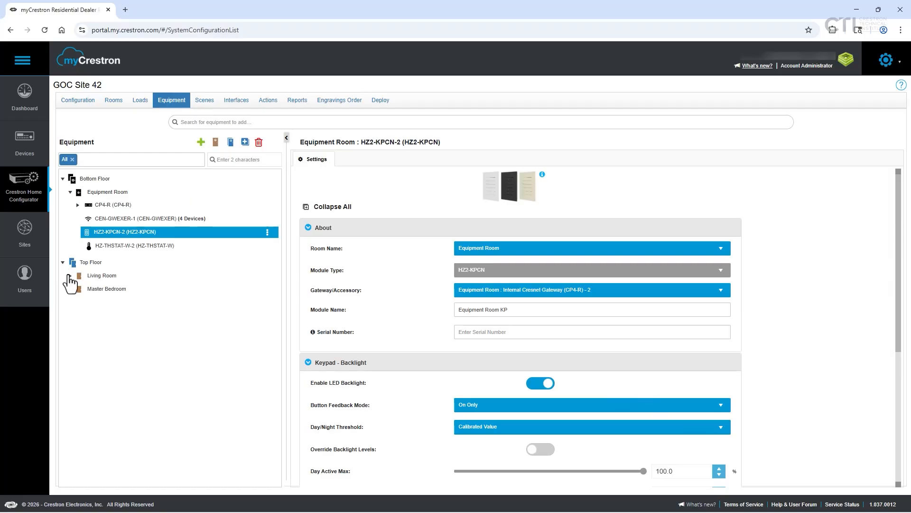
left_click(71, 276)
left_click(71, 331)
left_click(134, 303)
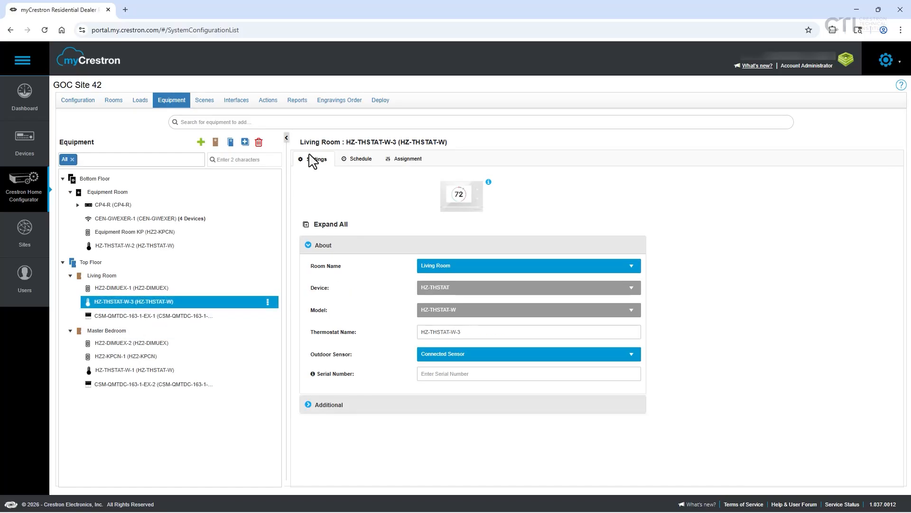
Examine the Living Room thermostat's event schedule, sensor assignment and additional settings
left_click(360, 164)
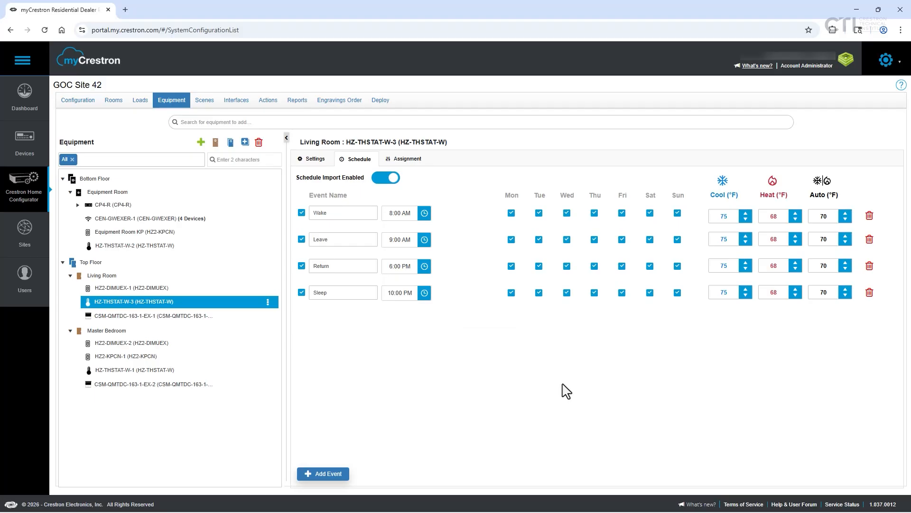
left_click(411, 161)
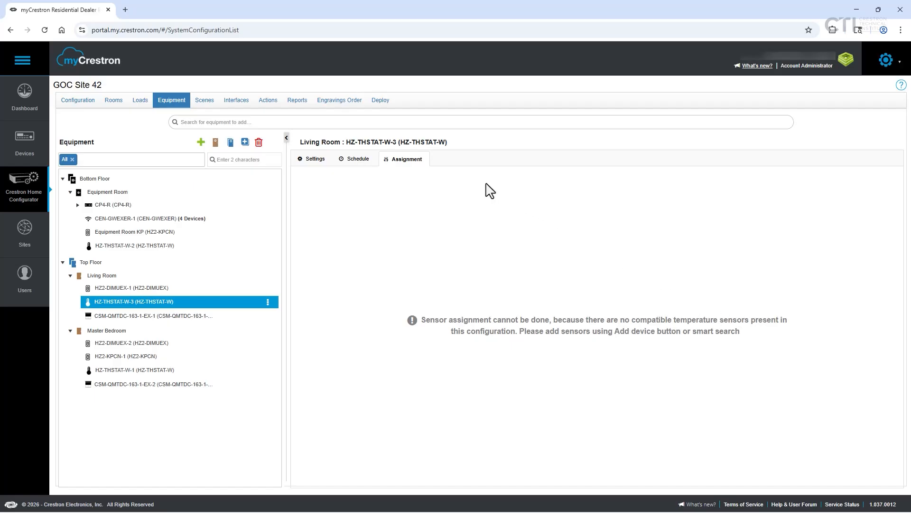
left_click(303, 159)
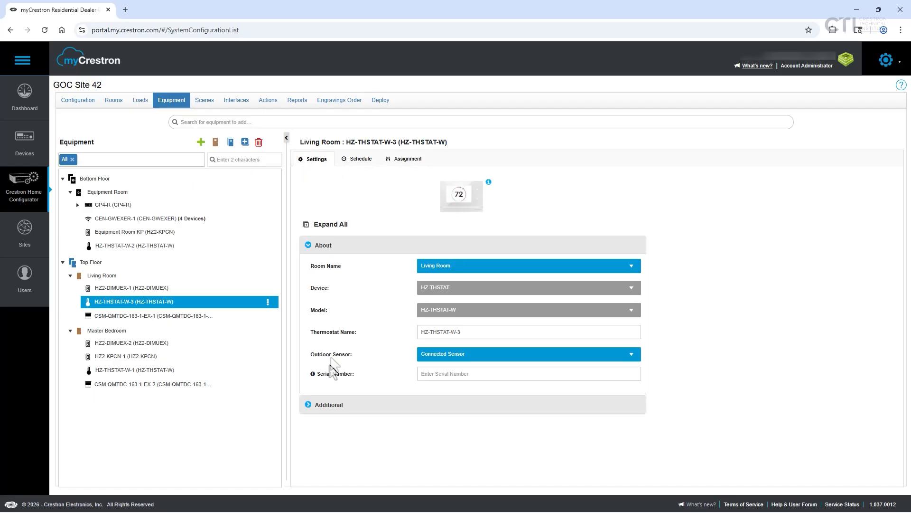
left_click(325, 406)
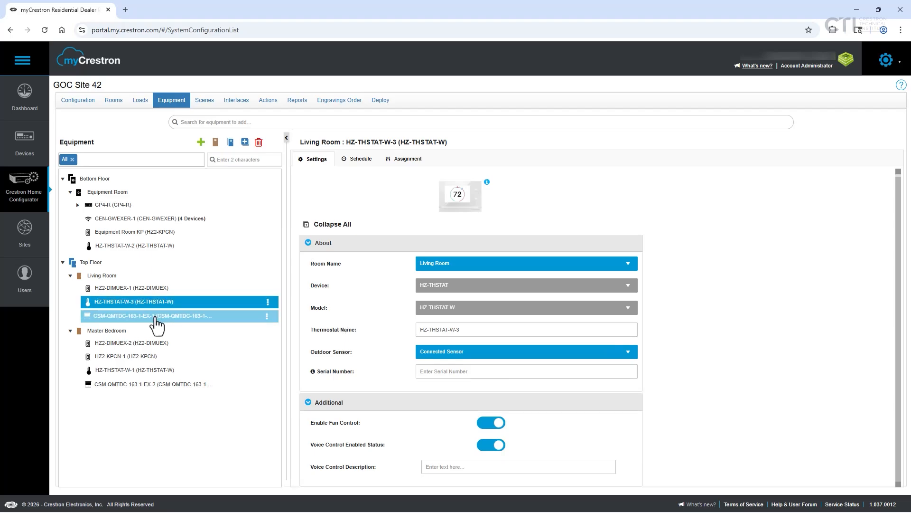
Open the Living Room shade's settings and review its material, local power supply and additional options
left_click(156, 317)
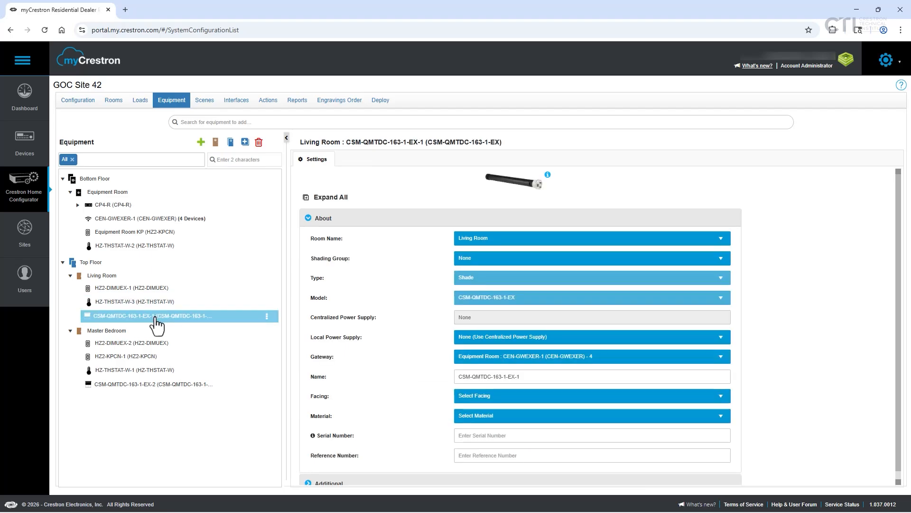
left_click(651, 417)
left_click(802, 406)
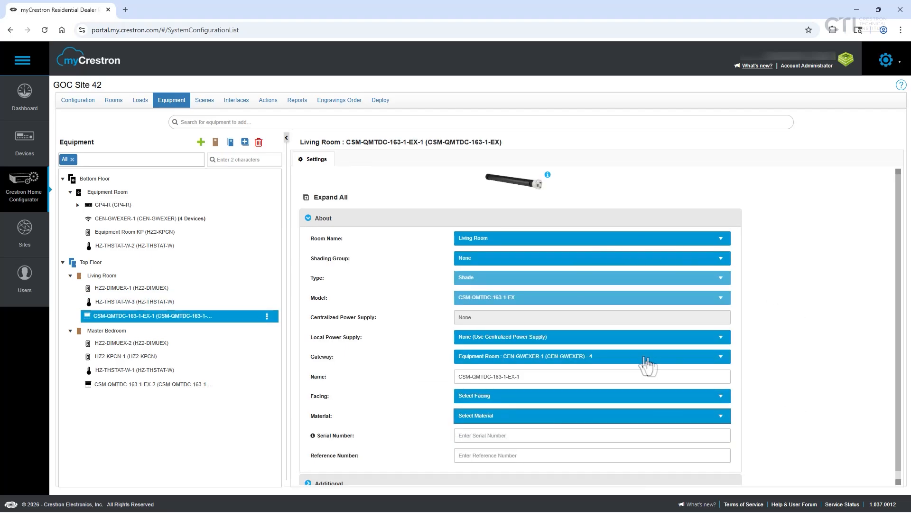
left_click(548, 342)
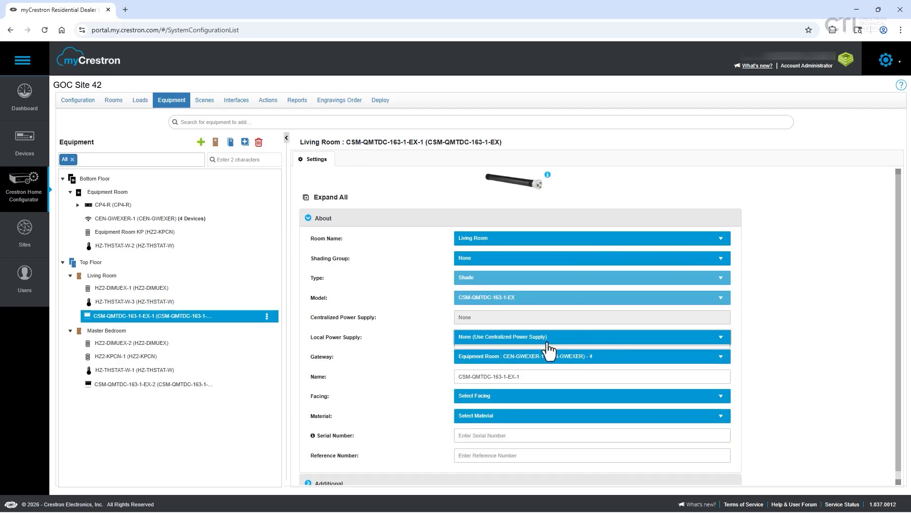
left_click(786, 357)
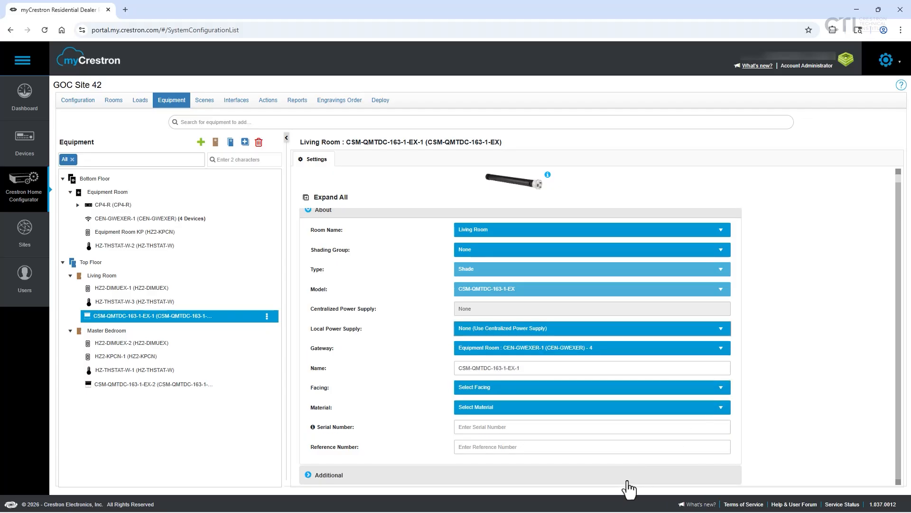
left_click(625, 483)
scroll(720, 474, "up", 3)
Open the Master Bedroom HZ2-DIMUEX-2 dimmer, check the site's load list and return to the equipment
left_click(133, 343)
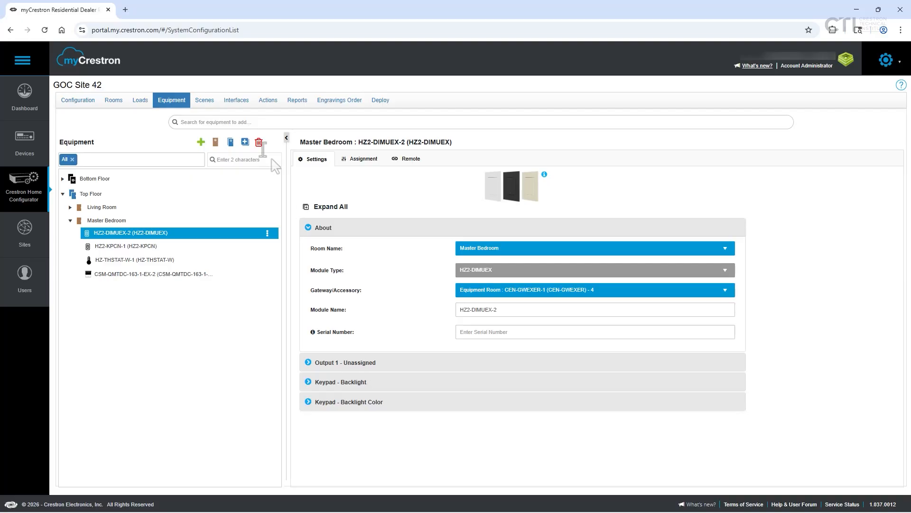
left_click(143, 103)
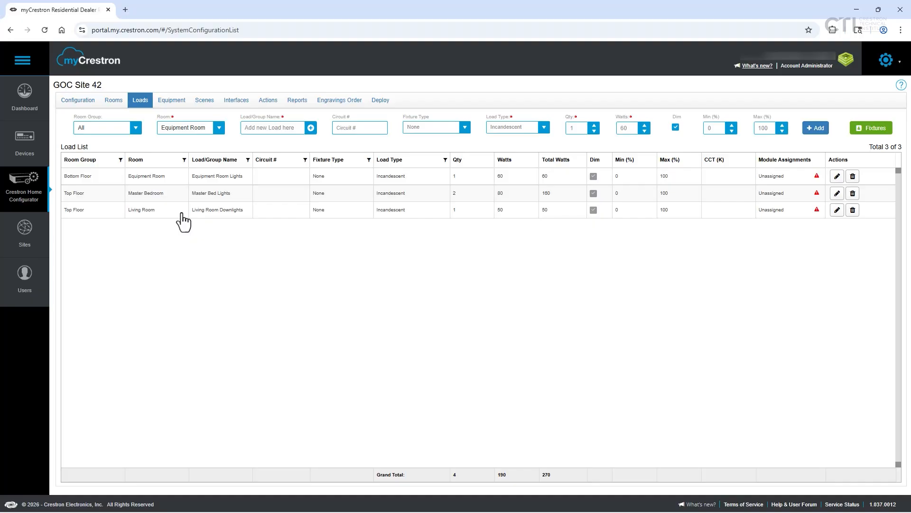
left_click(184, 103)
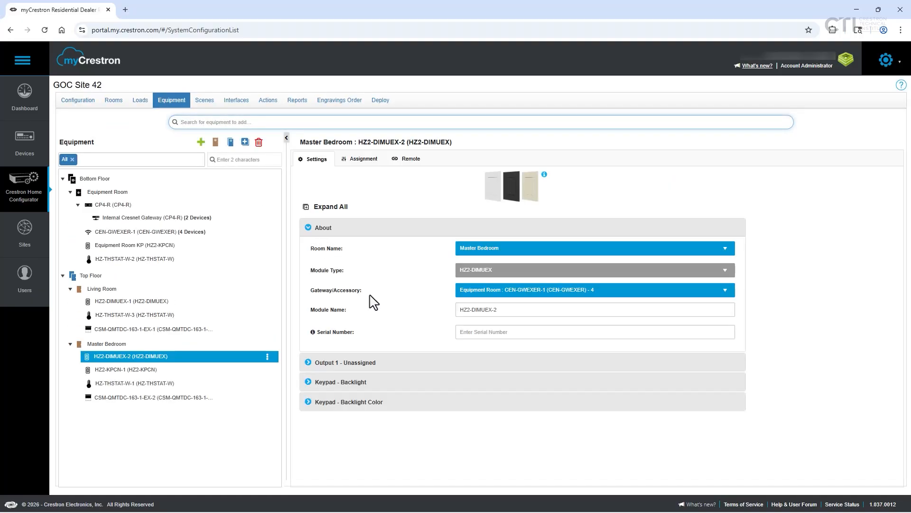
Review Output 1 of the Master Bedroom dimmer HZ2-DIMUEX-2 and assign the Master Bed Lights load to it
left_click(316, 364)
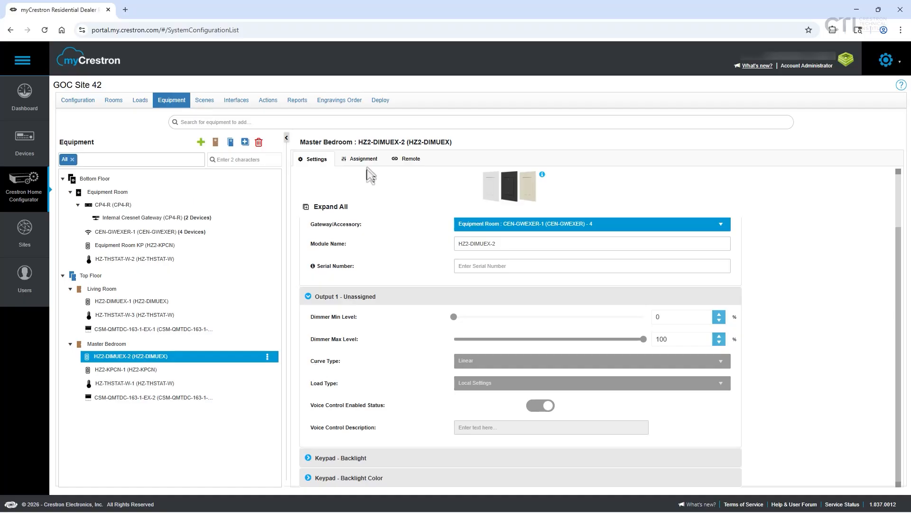
left_click(361, 160)
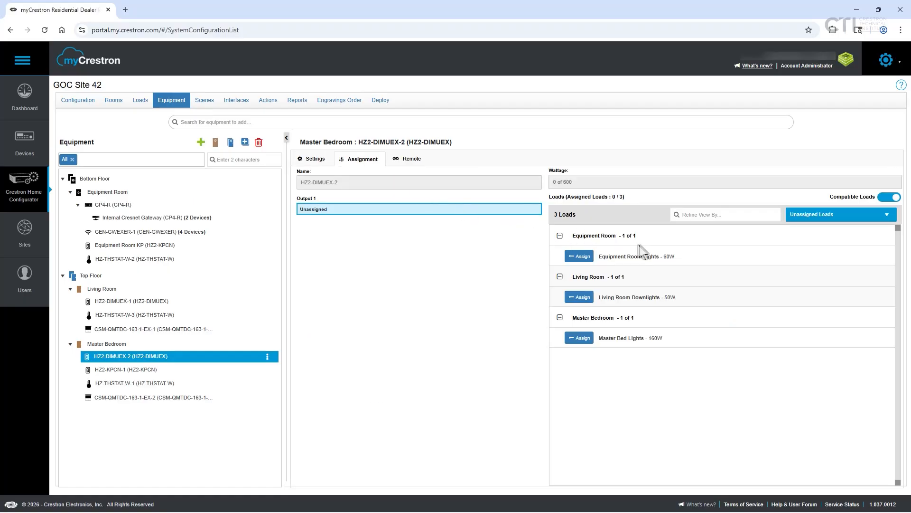
left_click_drag(301, 145, 356, 143)
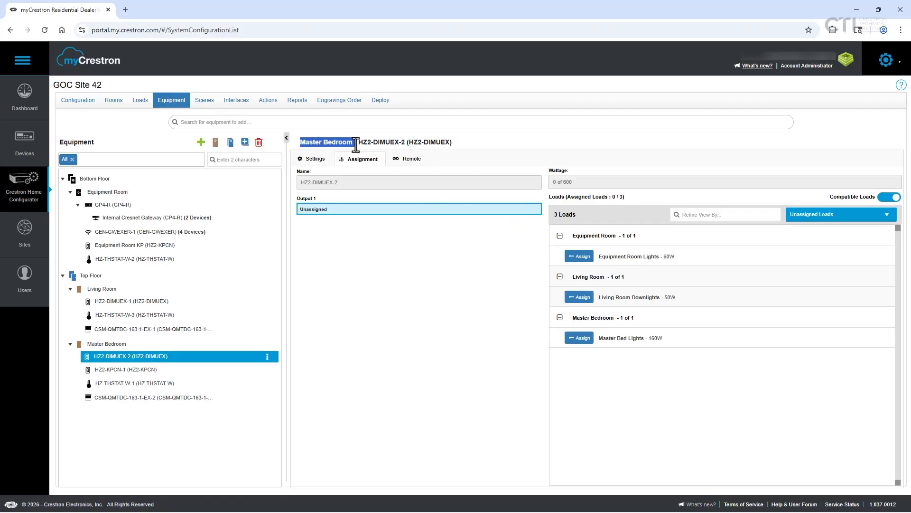
left_click(581, 339)
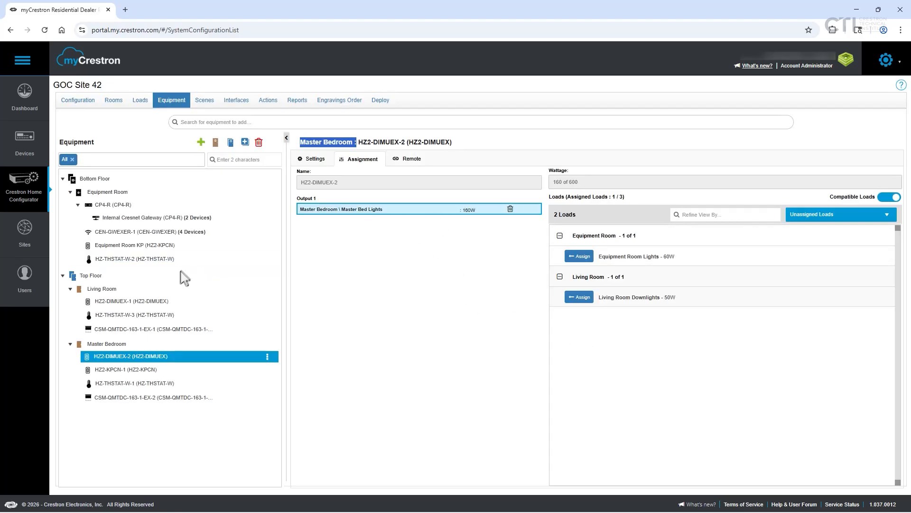
Assign the Living Room Downlights load to Output 1 of the Living Room dimmer HZ2-DIMUEX-1
left_click(171, 301)
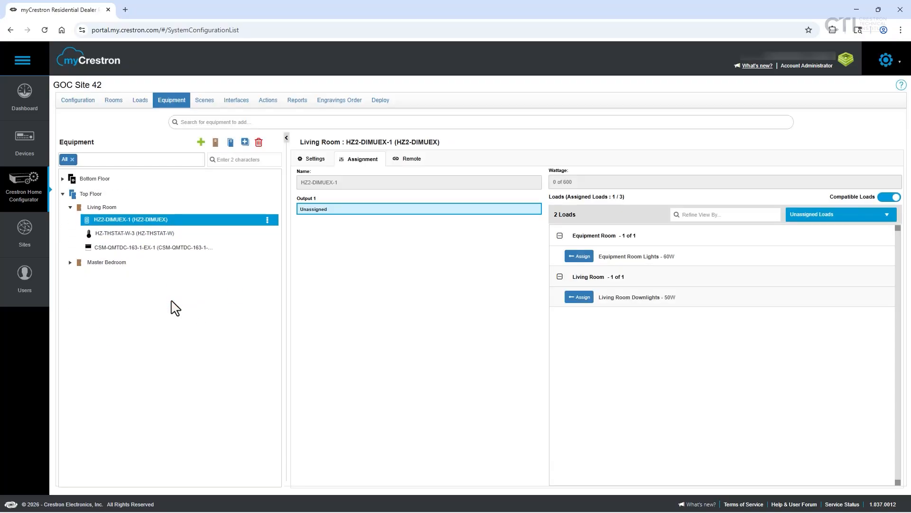
left_click(580, 297)
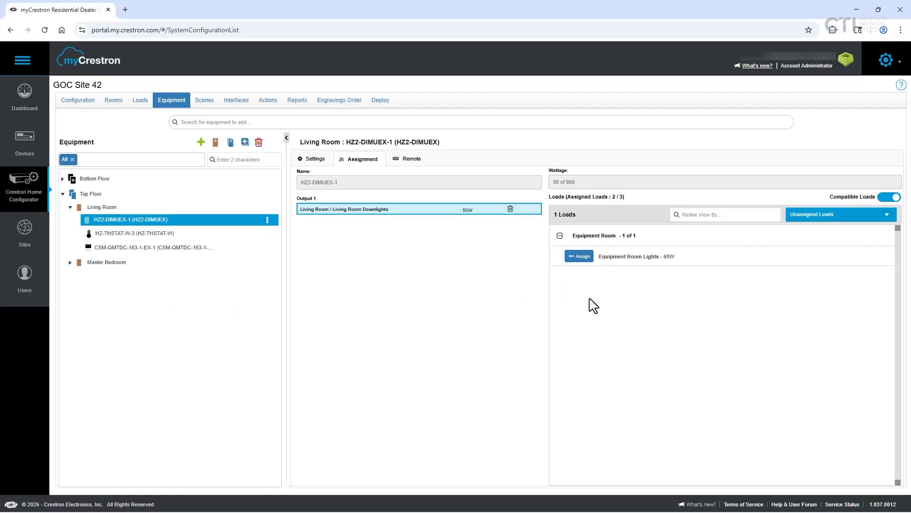